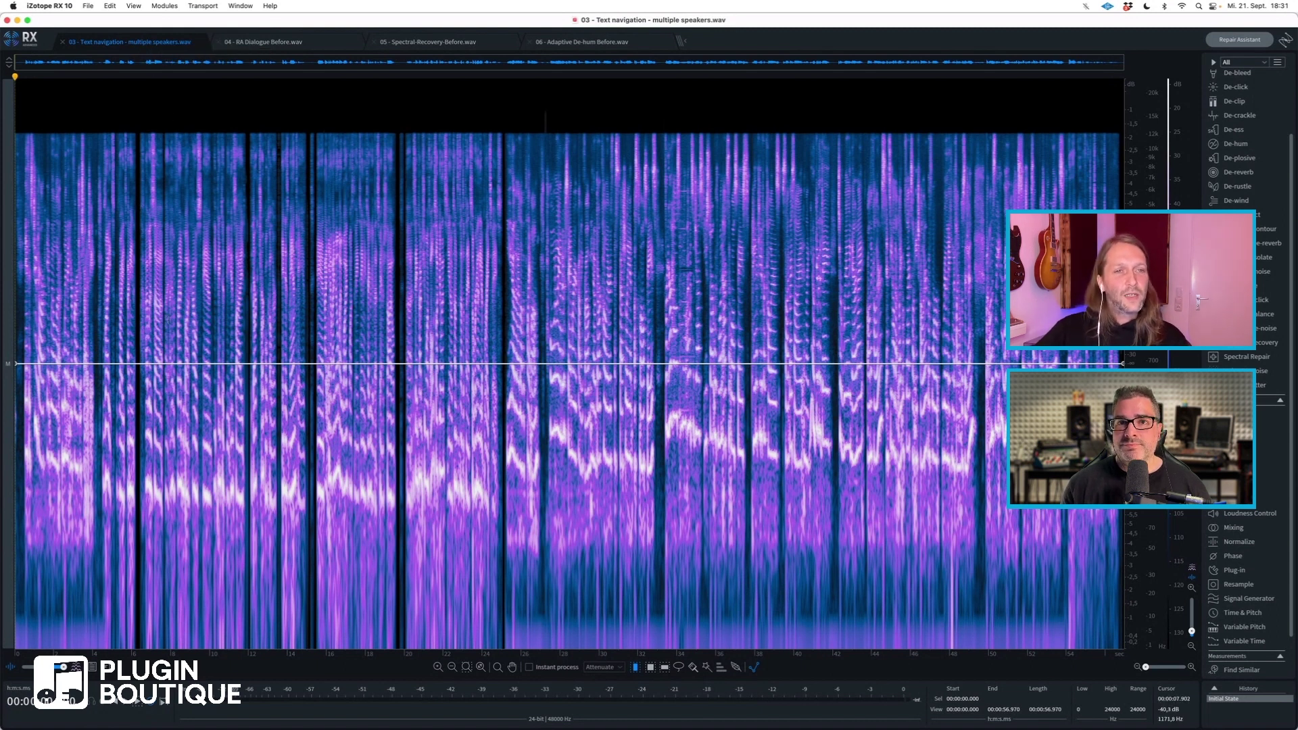
Step: Listen to a passage of the multiple-speakers recording starting at about 7.8 s
left_click(167, 327)
key("space")
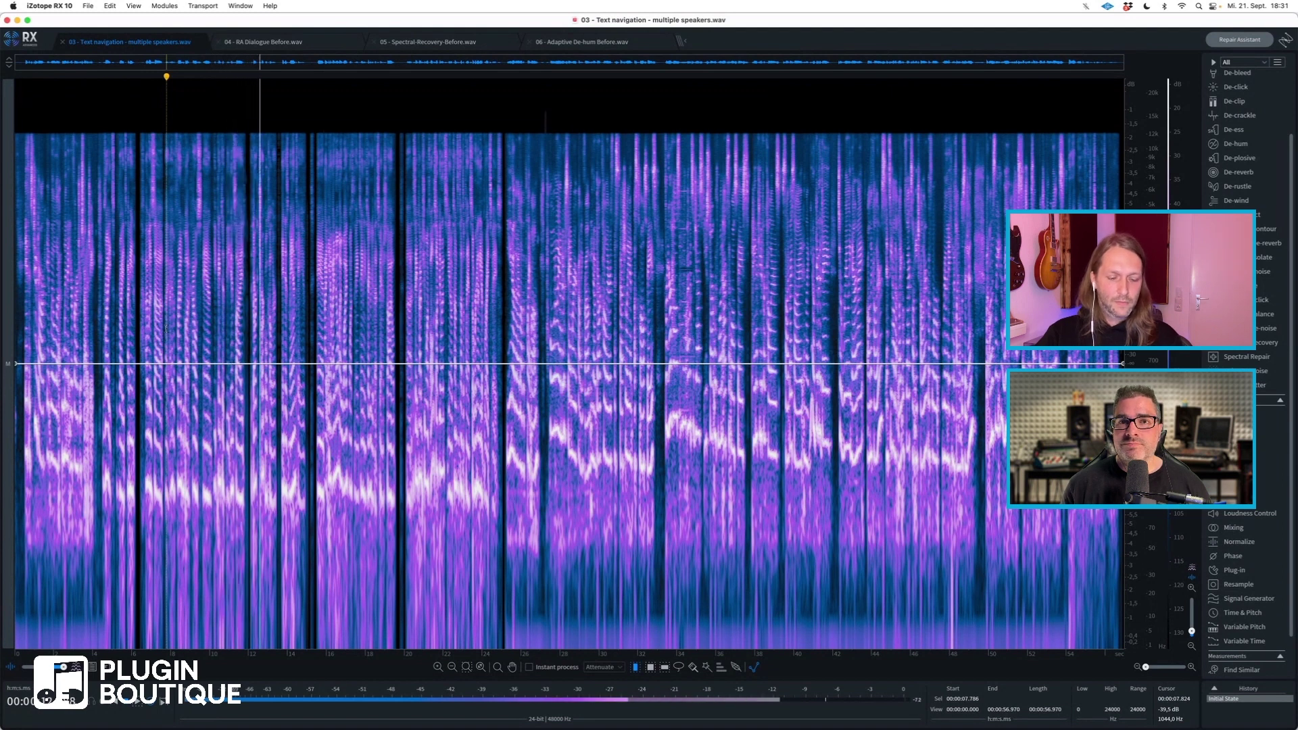
key("space")
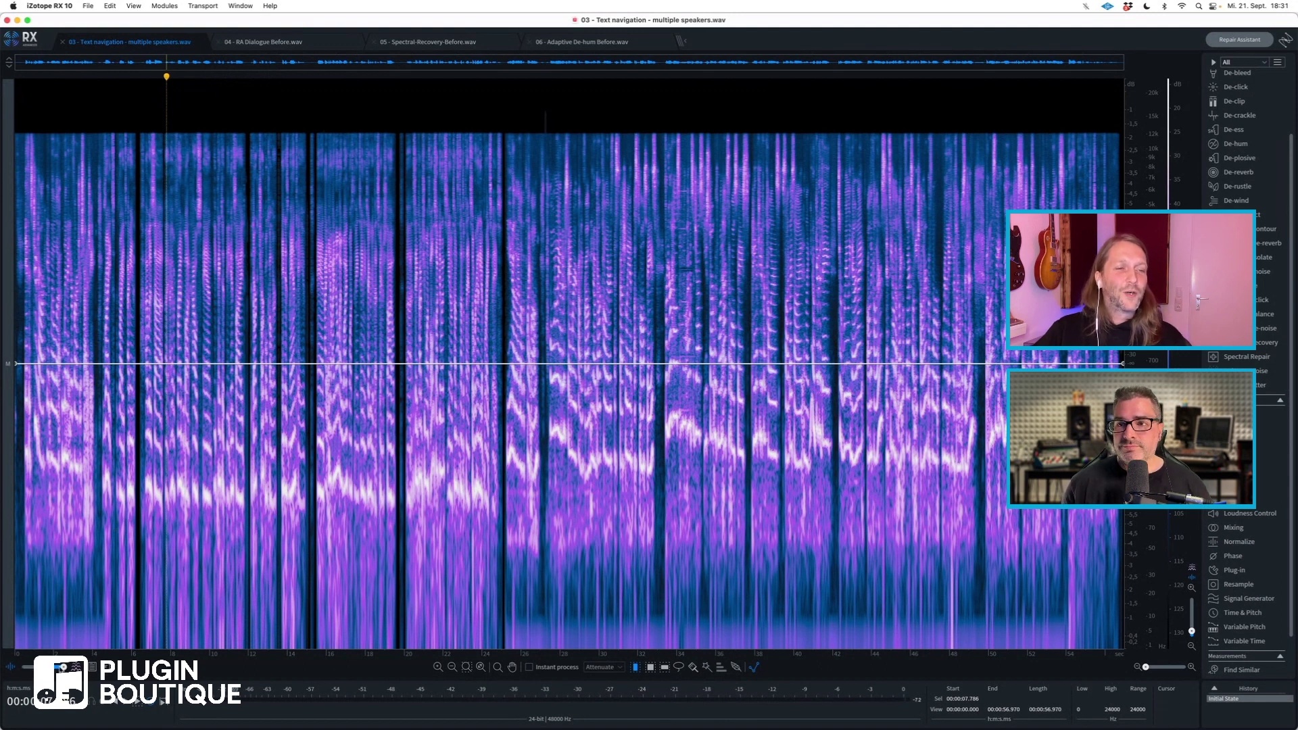
Step: Show the text transcription above the spectrogram, detailed down to the individual words around 25 s
mouse_move(57, 667)
left_mouse_down()
mouse_move(21, 669)
mouse_move(81, 668)
left_mouse_up()
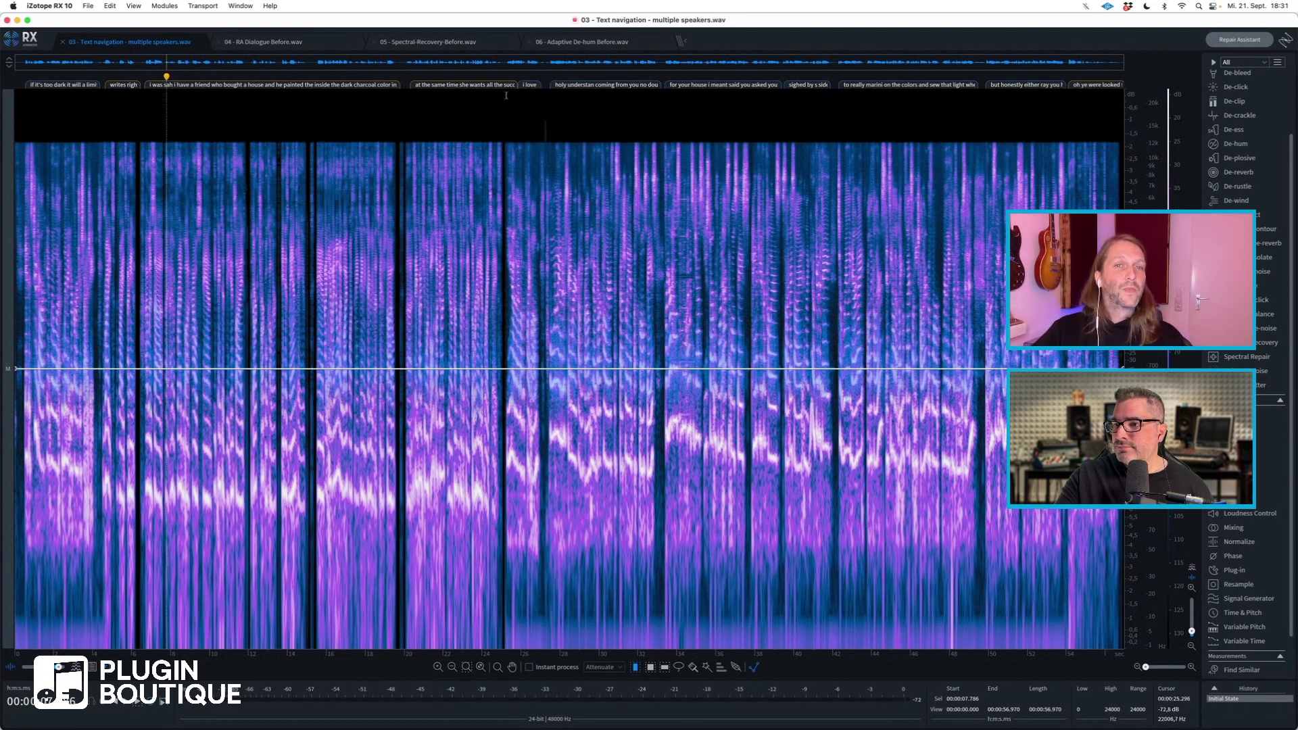
scroll(503, 101, "up", 2)
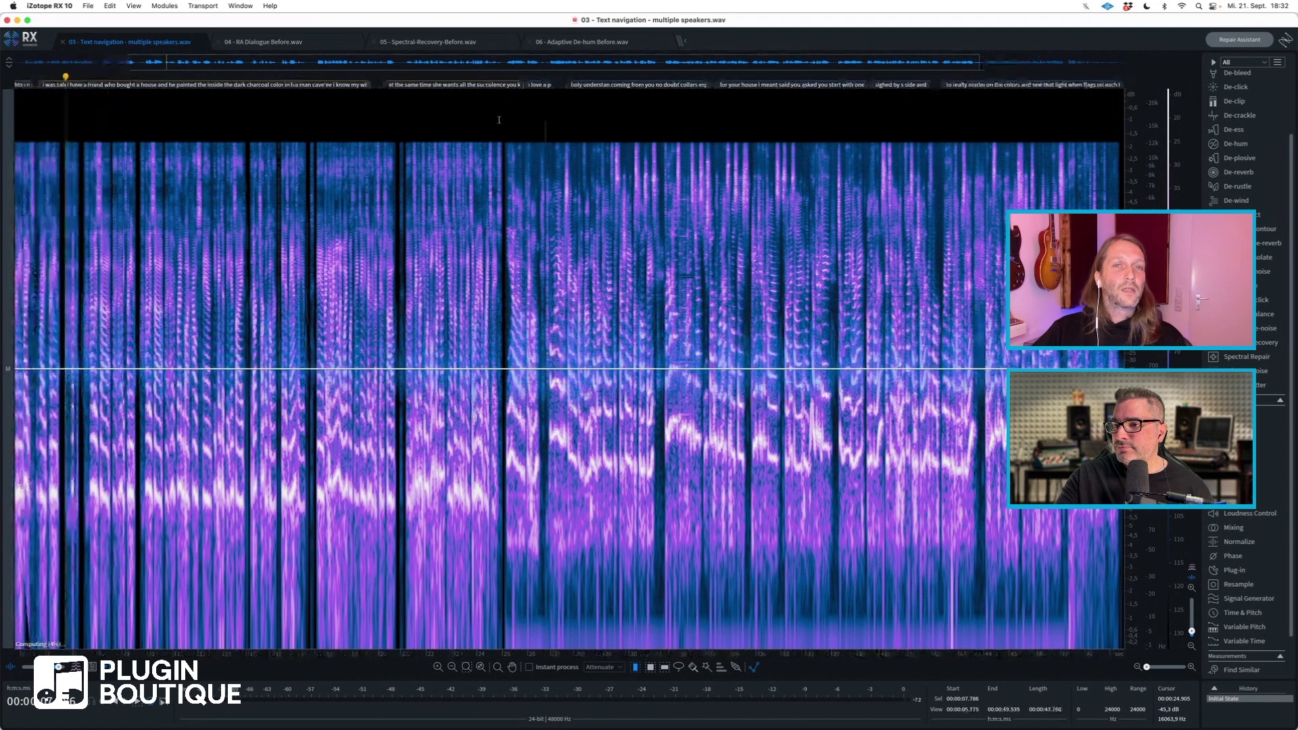
scroll(499, 120, "up", 4)
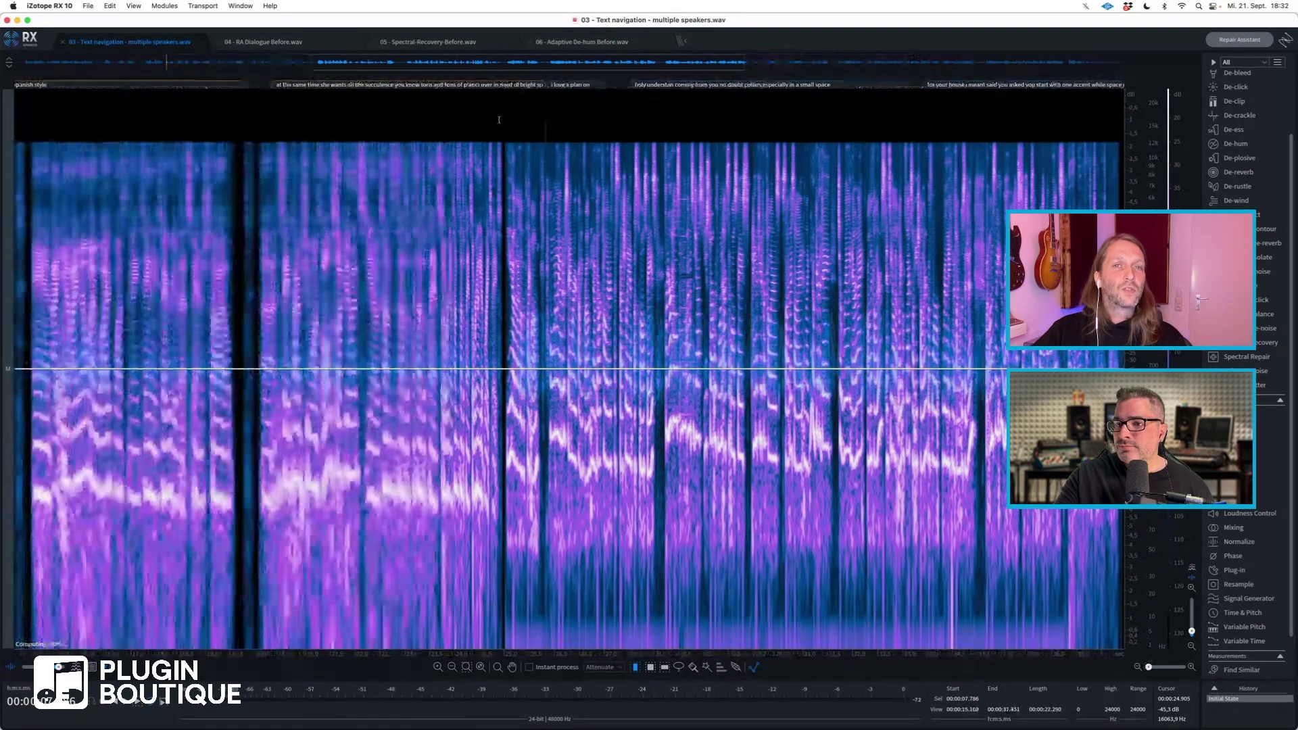
scroll(499, 119, "up", 4)
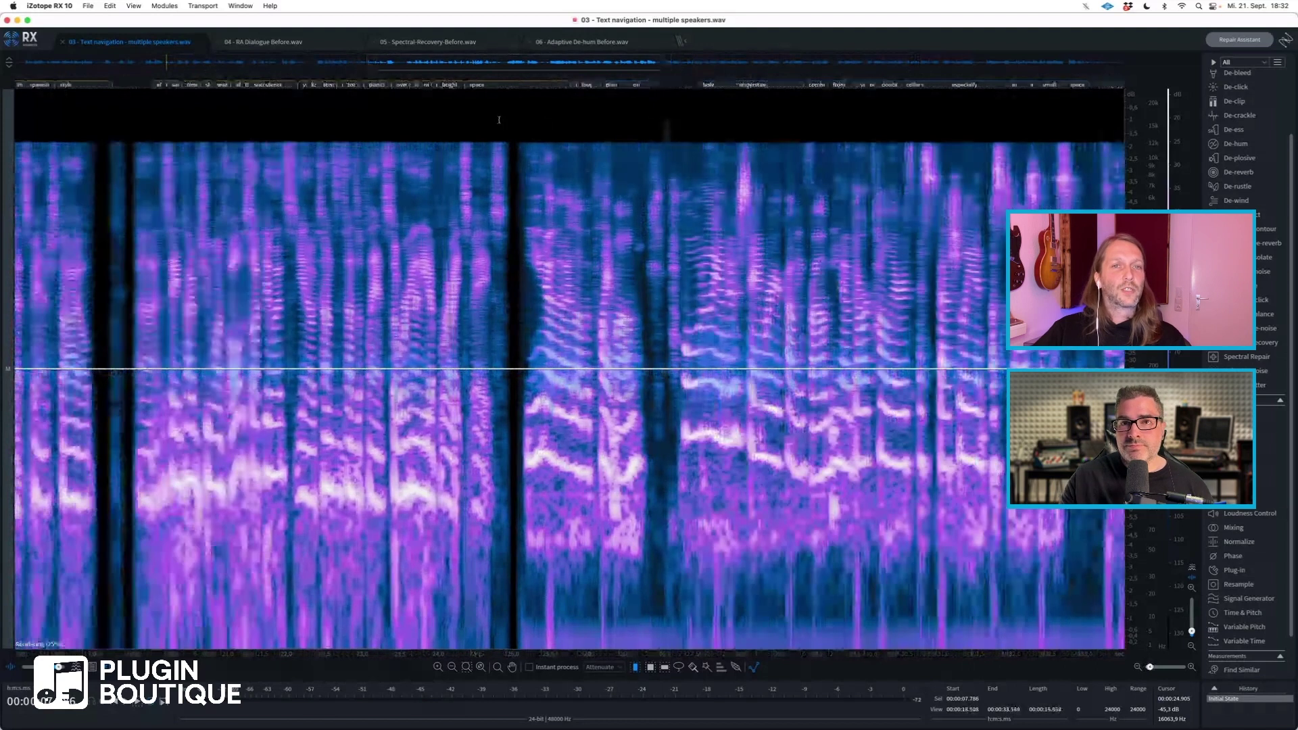
scroll(499, 120, "up", 2)
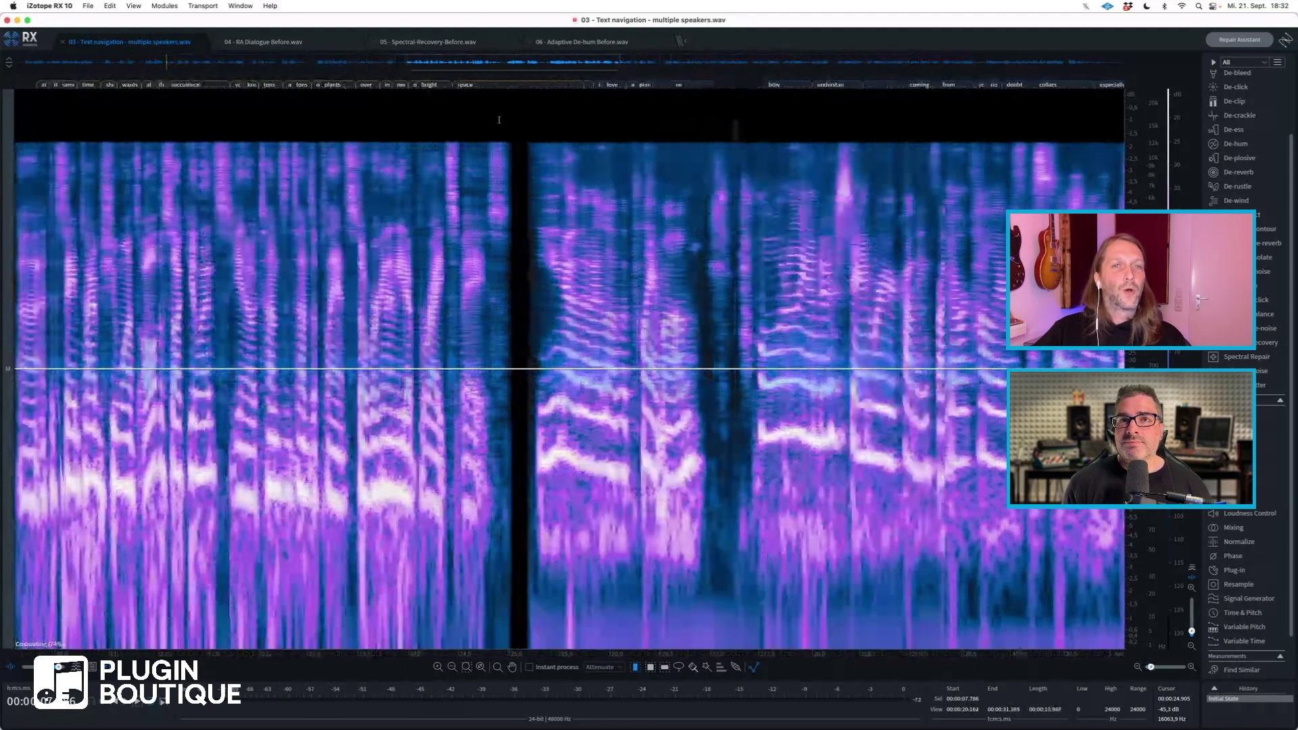
scroll(499, 120, "up", 2)
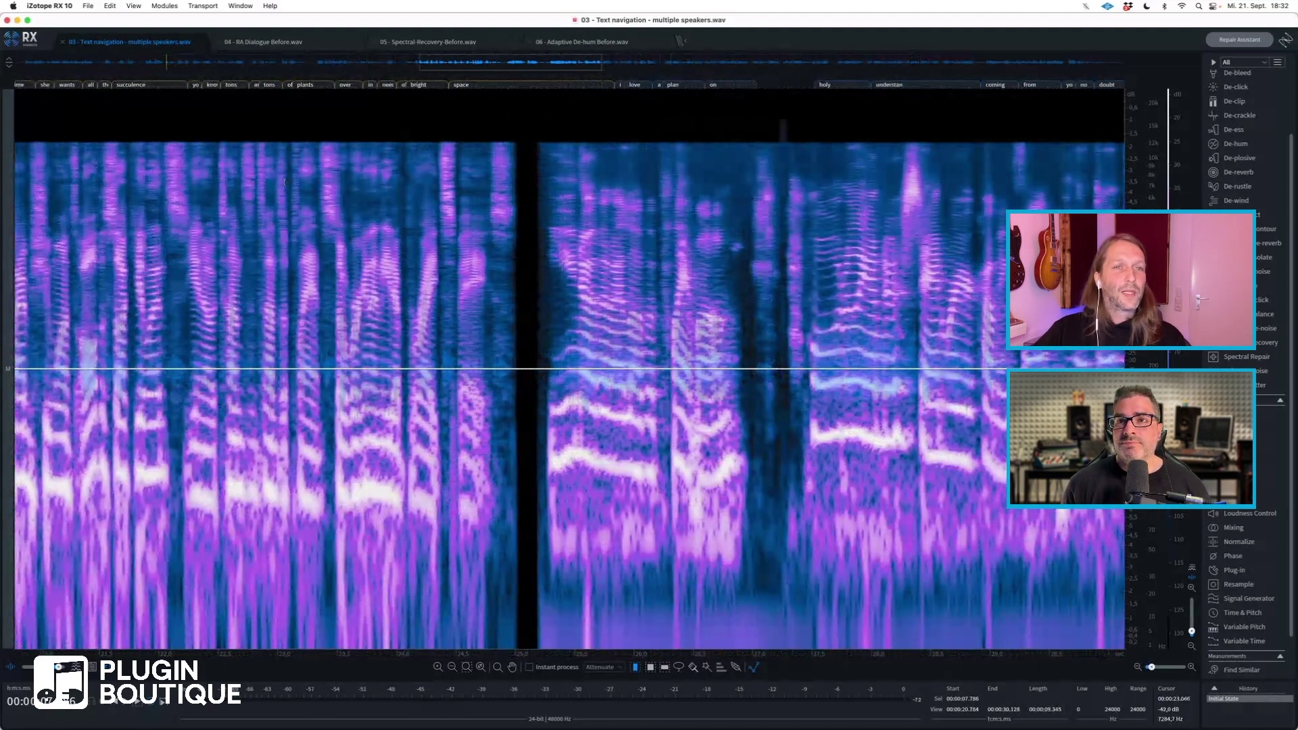
Step: Play the recording from the word "you" at about 22.3 s to compare the speech with its transcription
scroll(284, 181, "left", 5)
left_click(159, 165)
key("space")
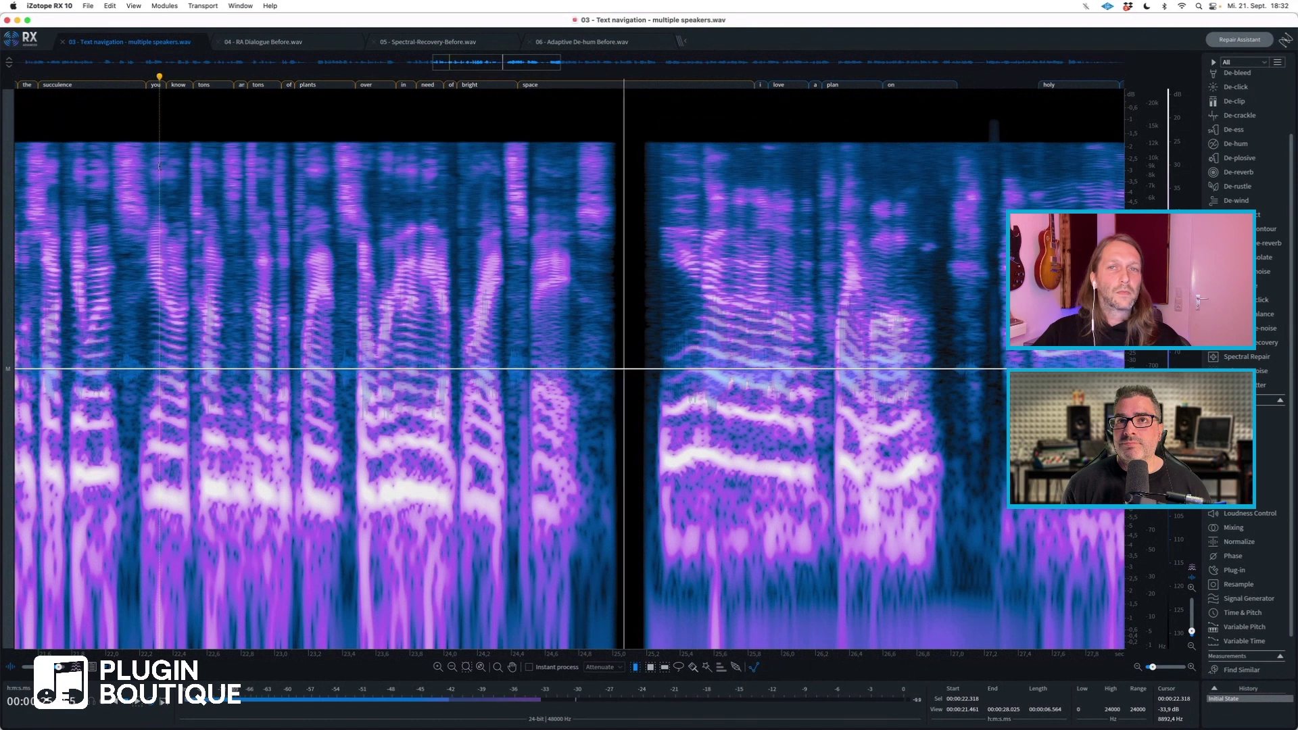
key("space")
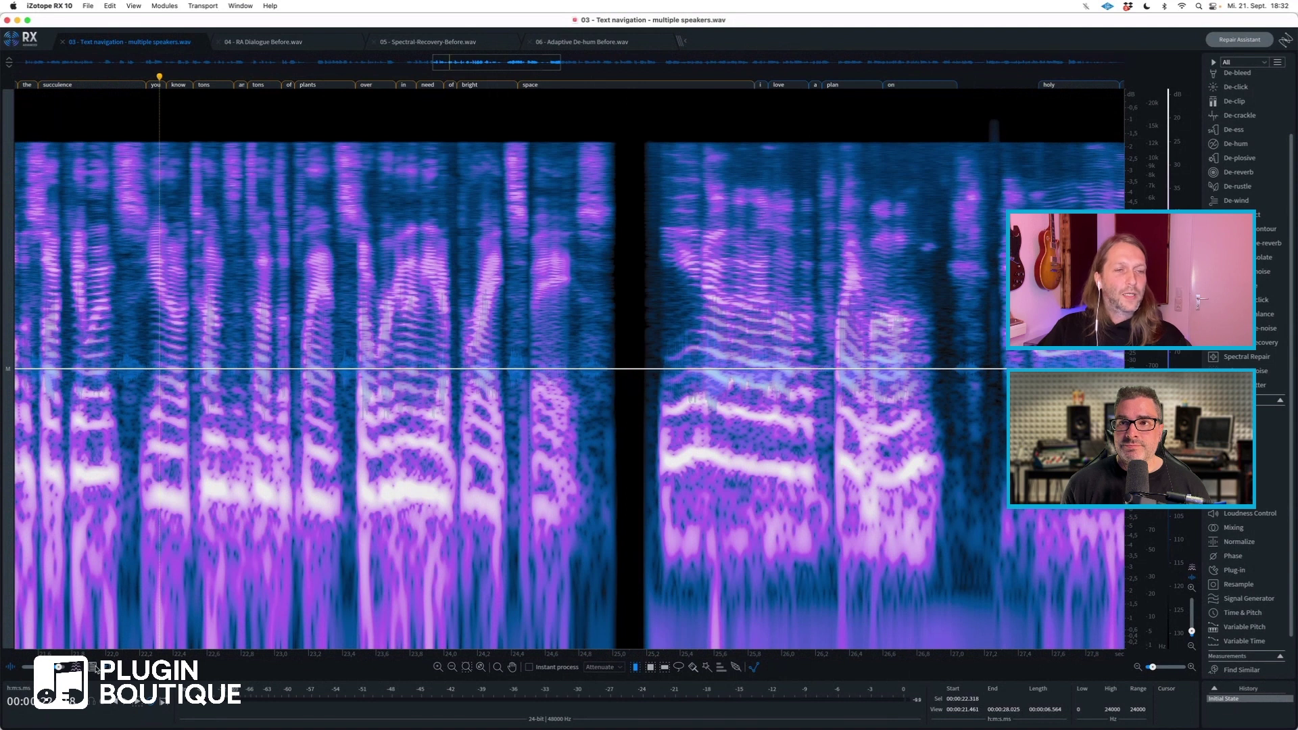
Step: Open the transcript search and speaker list, and select all words from Speaker 1 and, separately, all words from Speaker 2
left_click(93, 667)
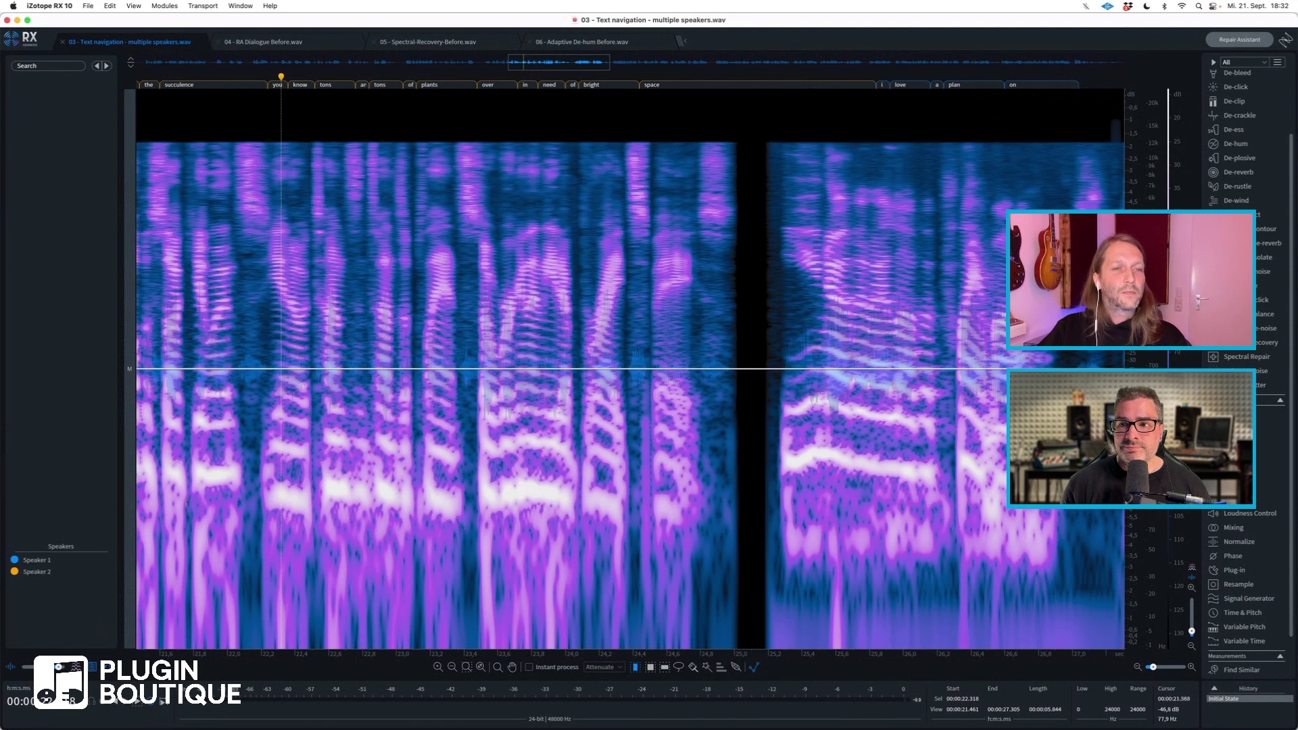
scroll(486, 360, "down", 2)
scroll(487, 361, "down", 4)
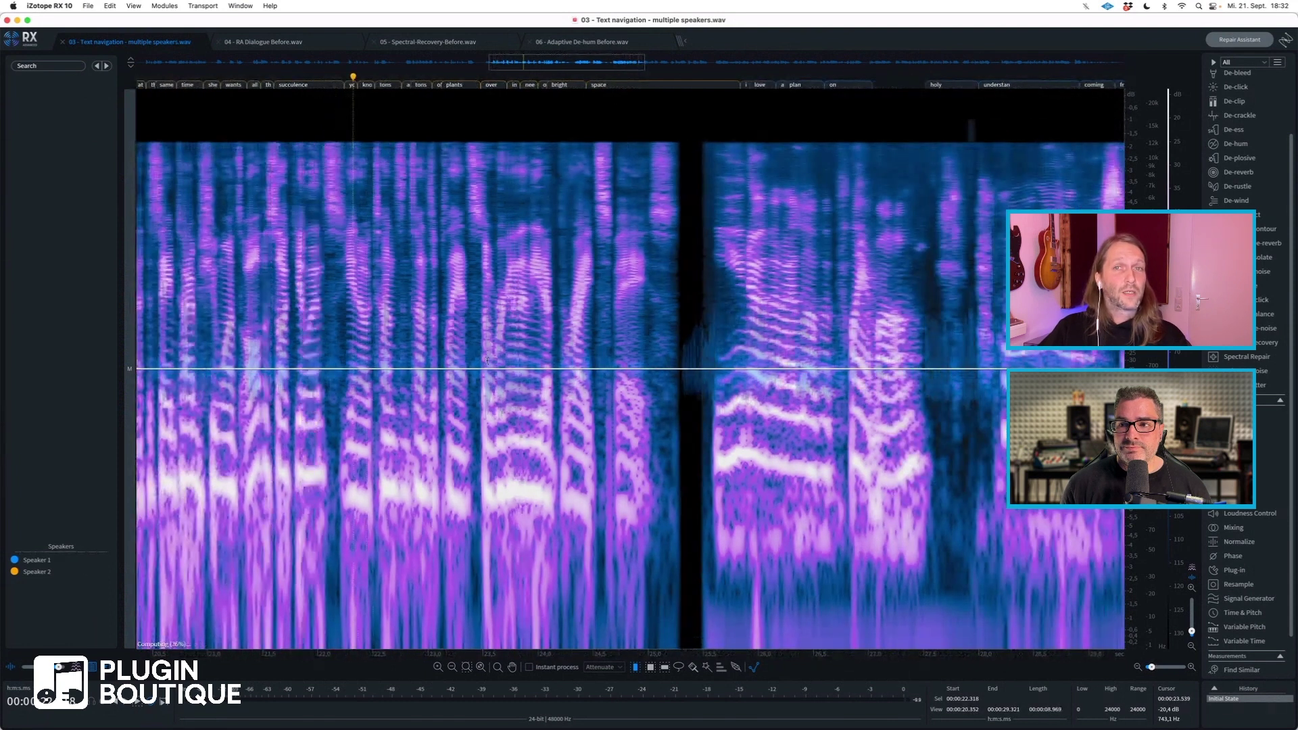
scroll(486, 361, "down", 3)
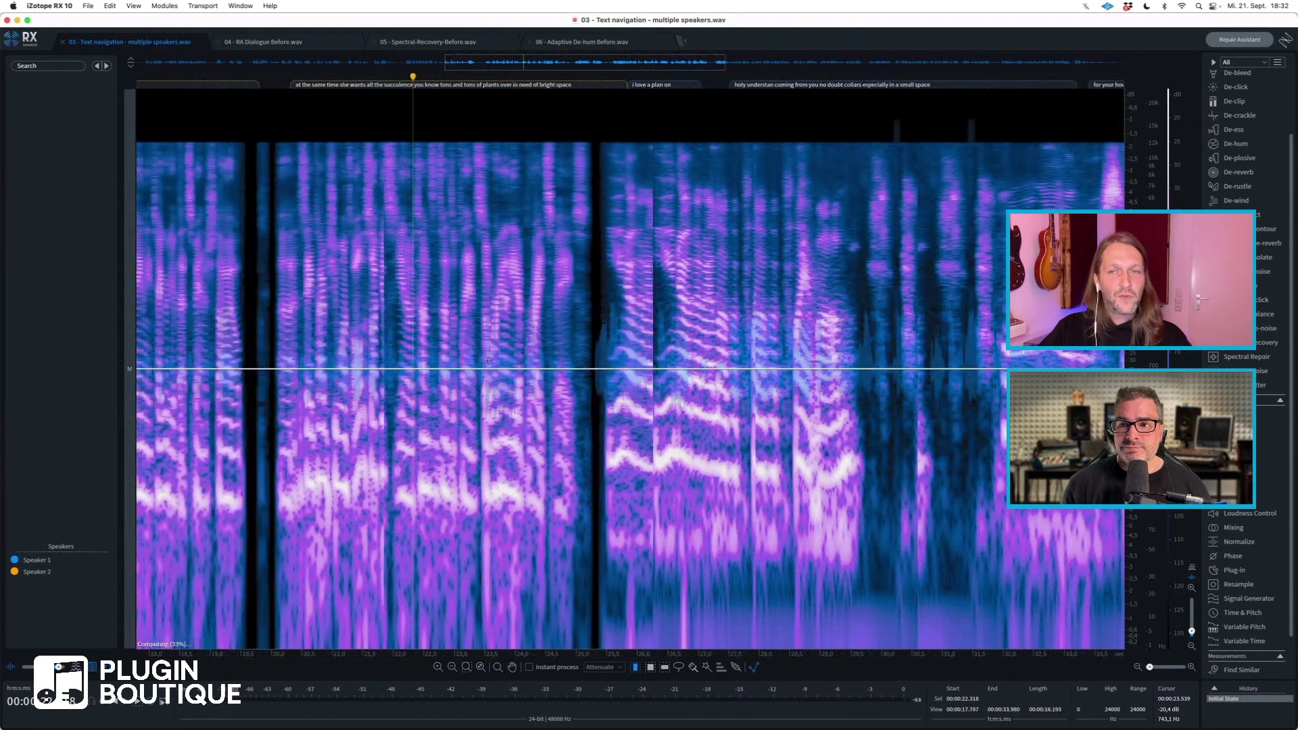
scroll(486, 361, "down", 4)
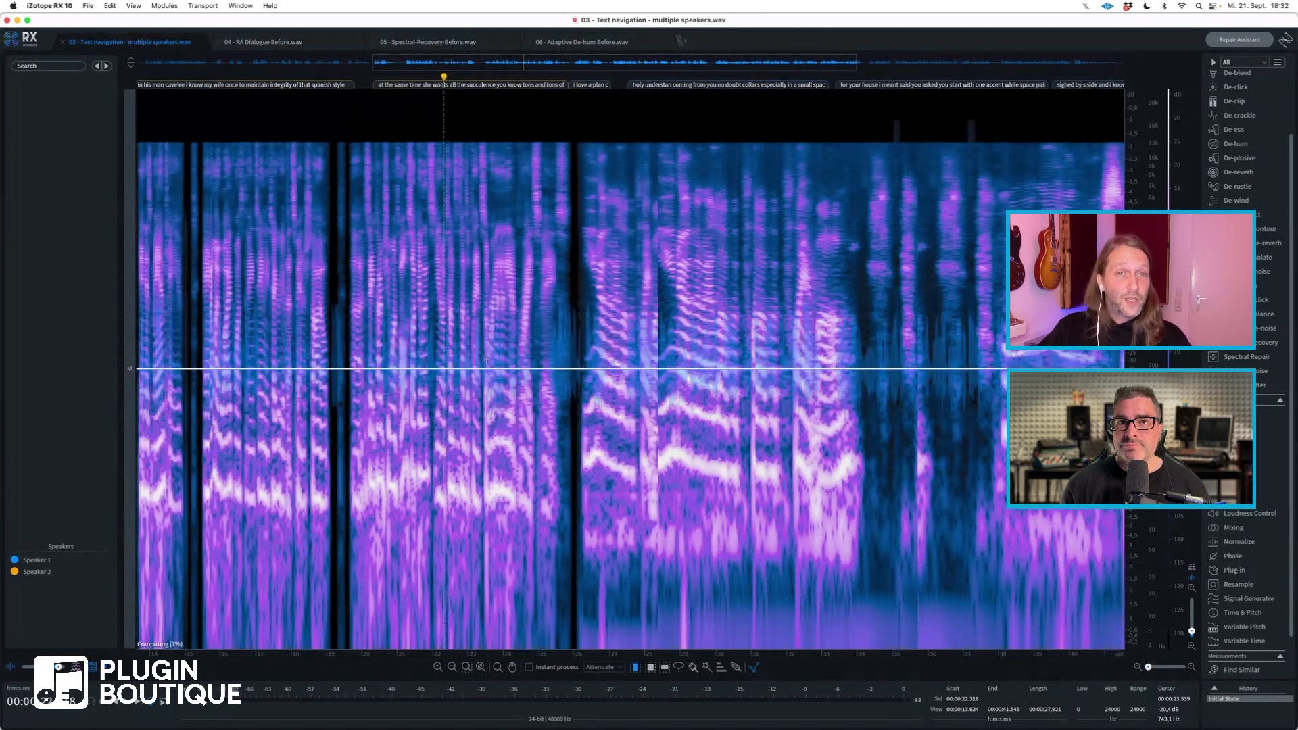
scroll(486, 360, "down", 3)
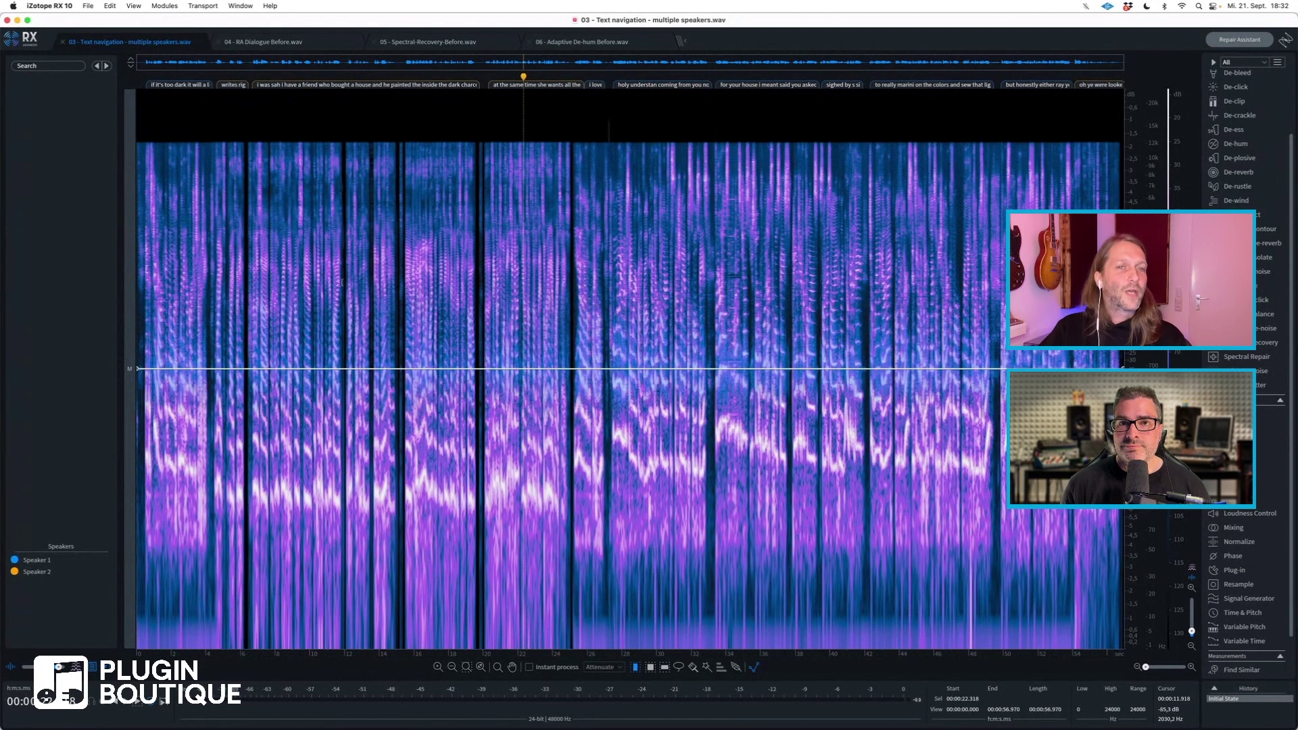
left_click(38, 560)
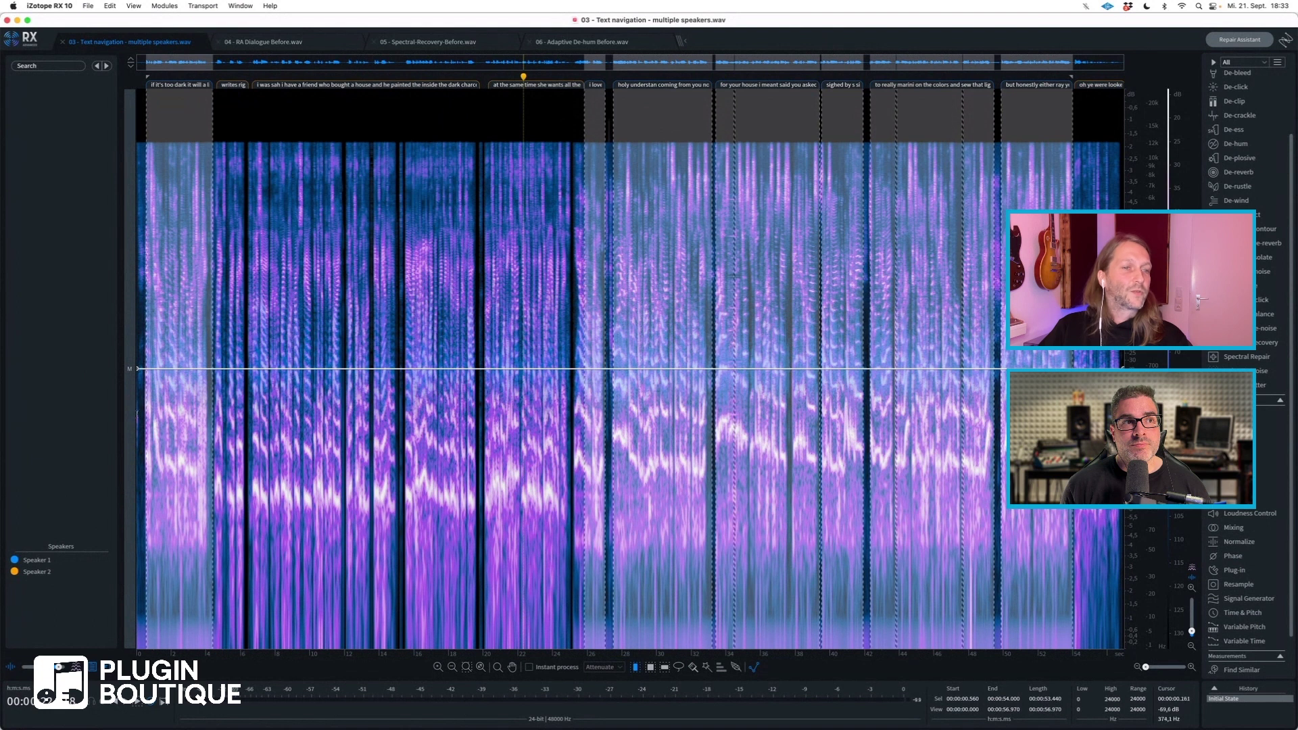
left_click(37, 572)
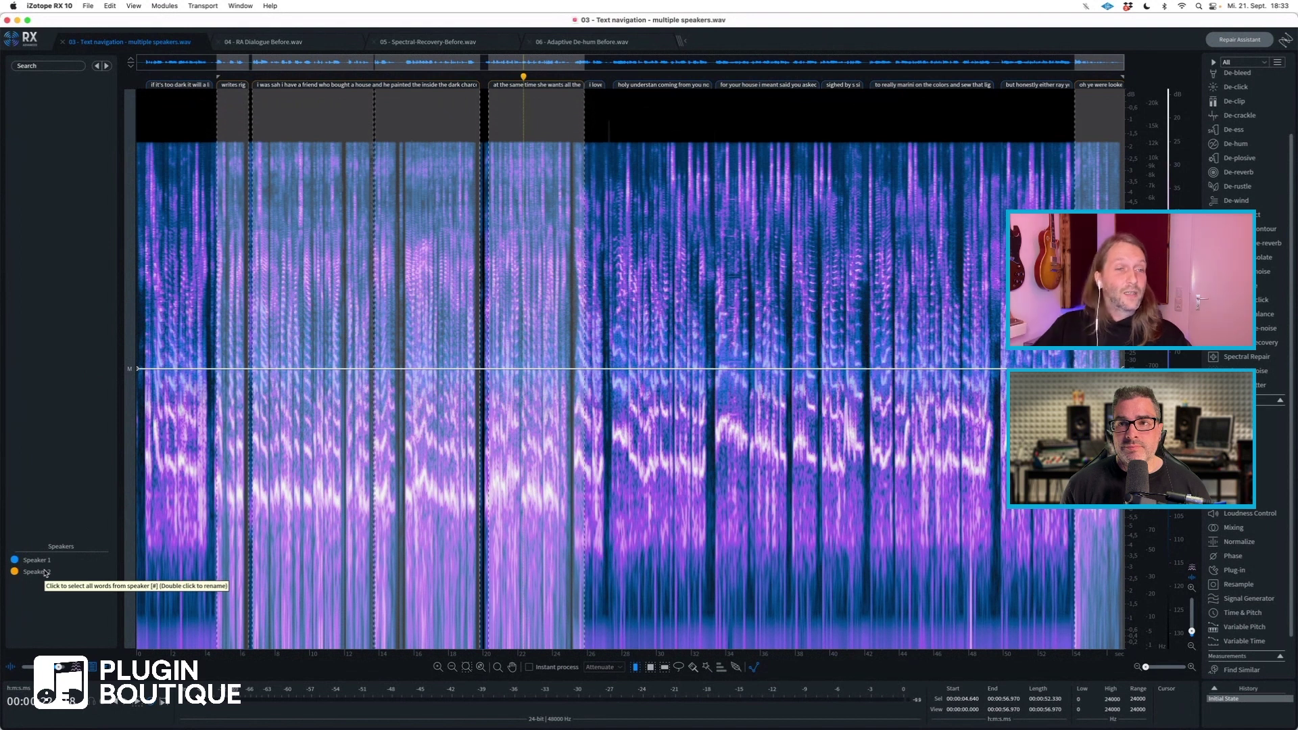
Step: Rename Speaker 1 in the speaker list to the speaker's first name
double_click(43, 560)
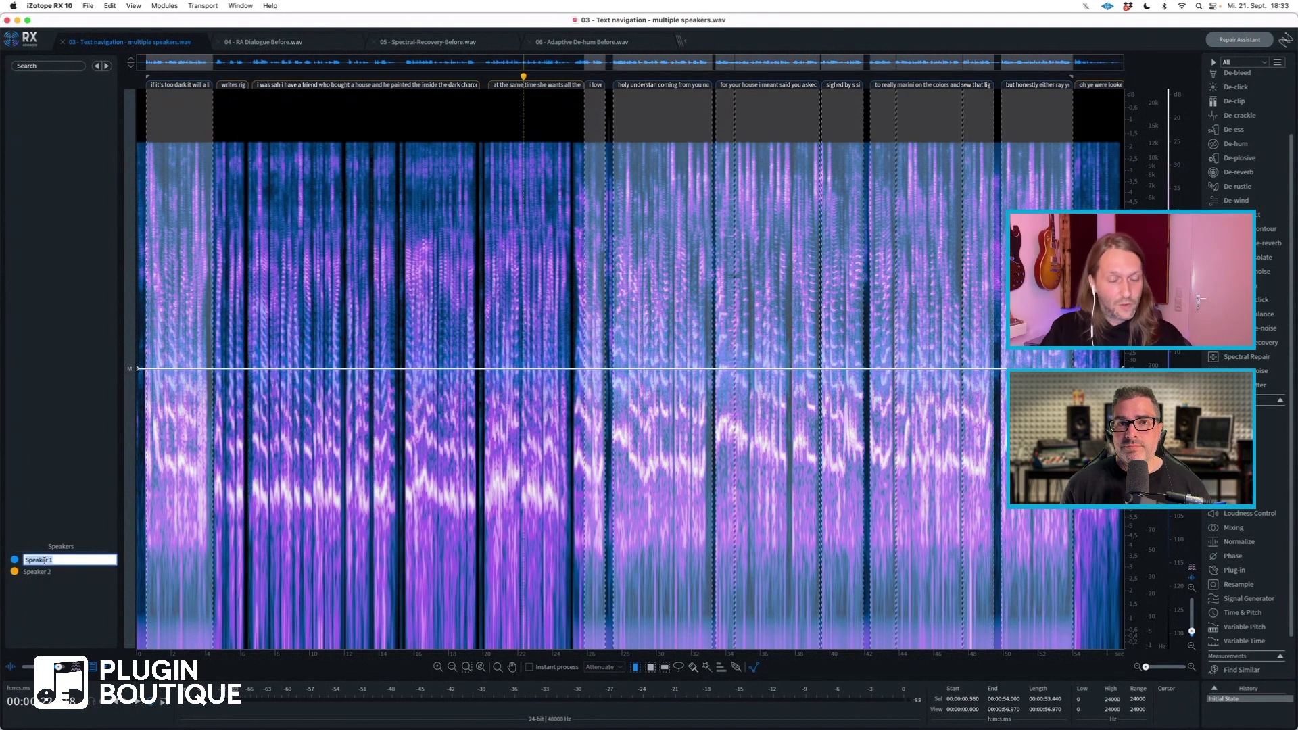
type("Terry")
key("Return")
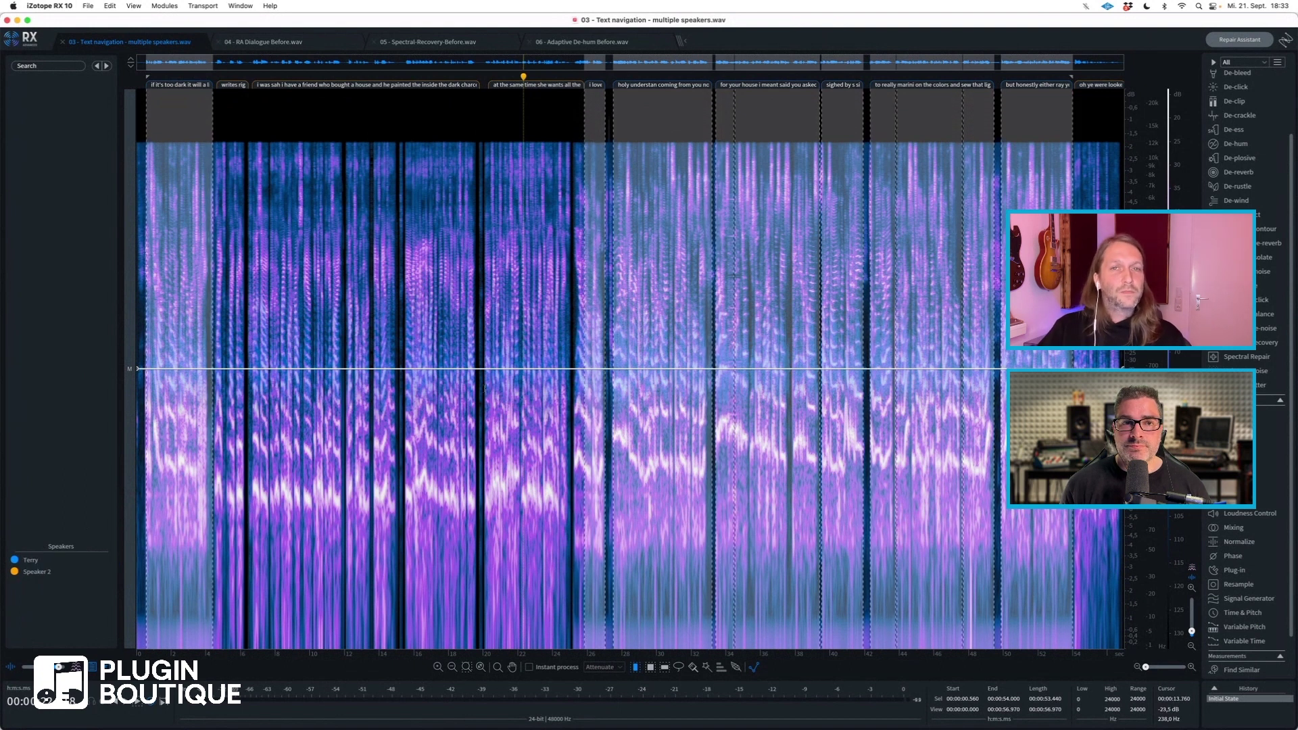
Step: Change the transcribed word "space" before "i love a plan" to "kjlkjf"
scroll(606, 282, "up", 3)
scroll(606, 282, "up", 5)
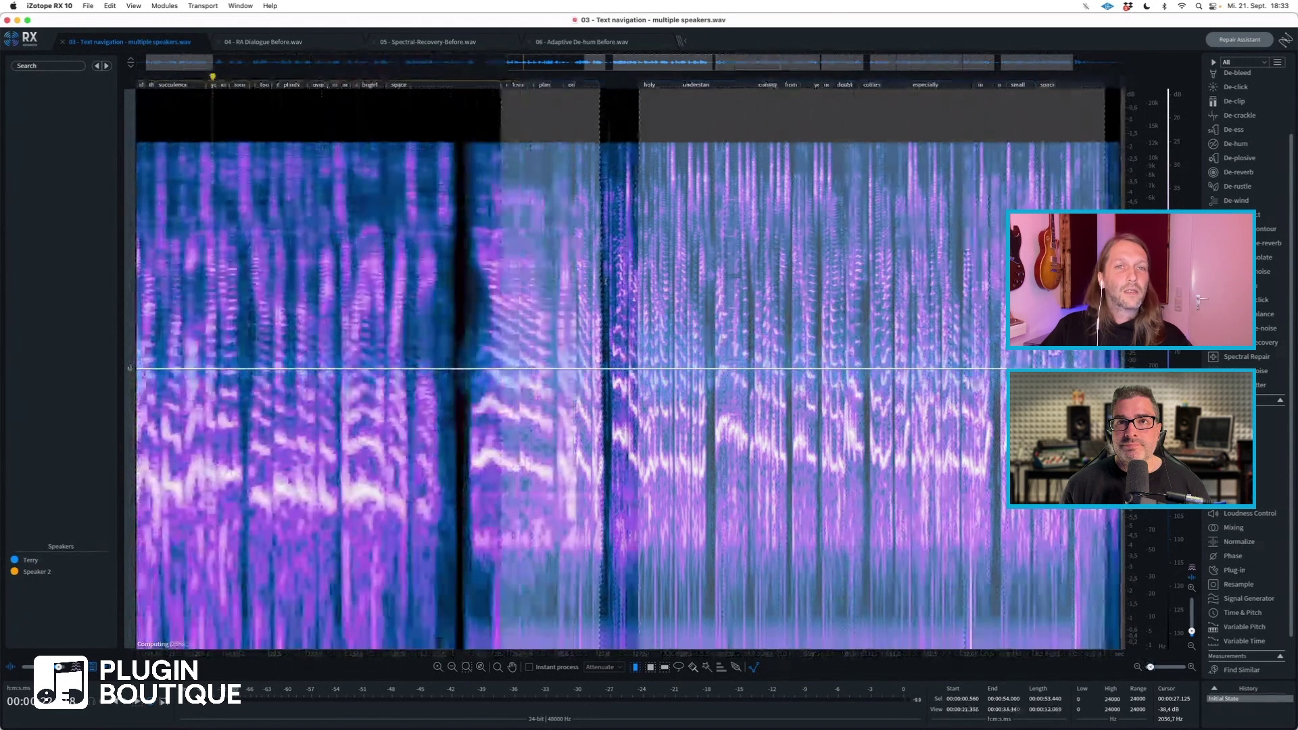
scroll(605, 281, "up", 1)
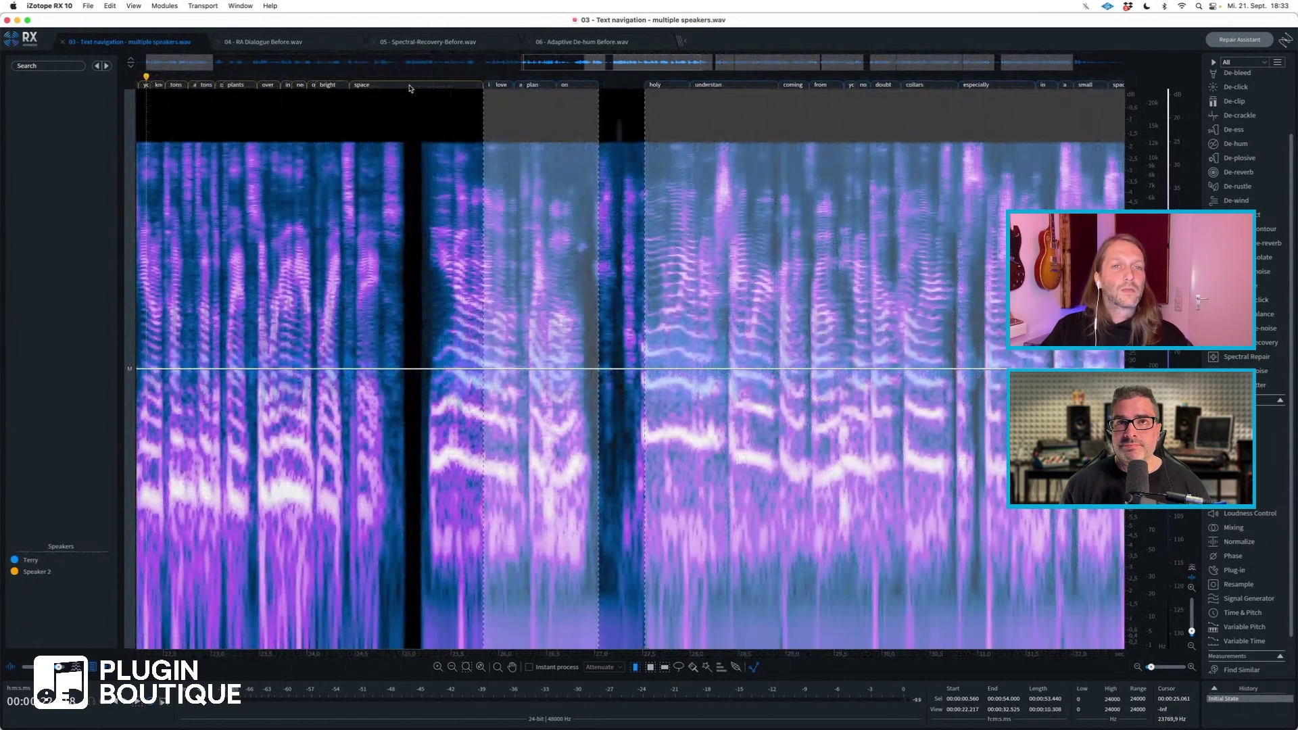
left_click(409, 85)
type("kjlkjf")
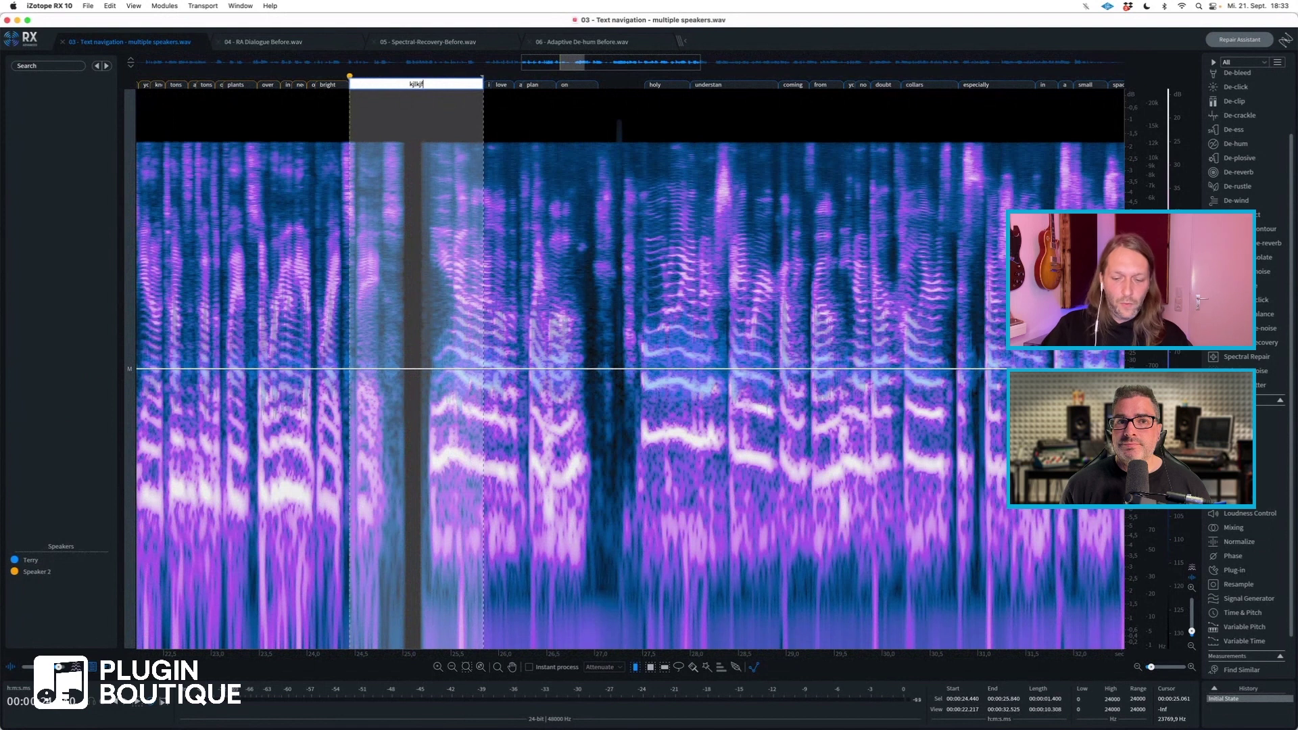
key("Return")
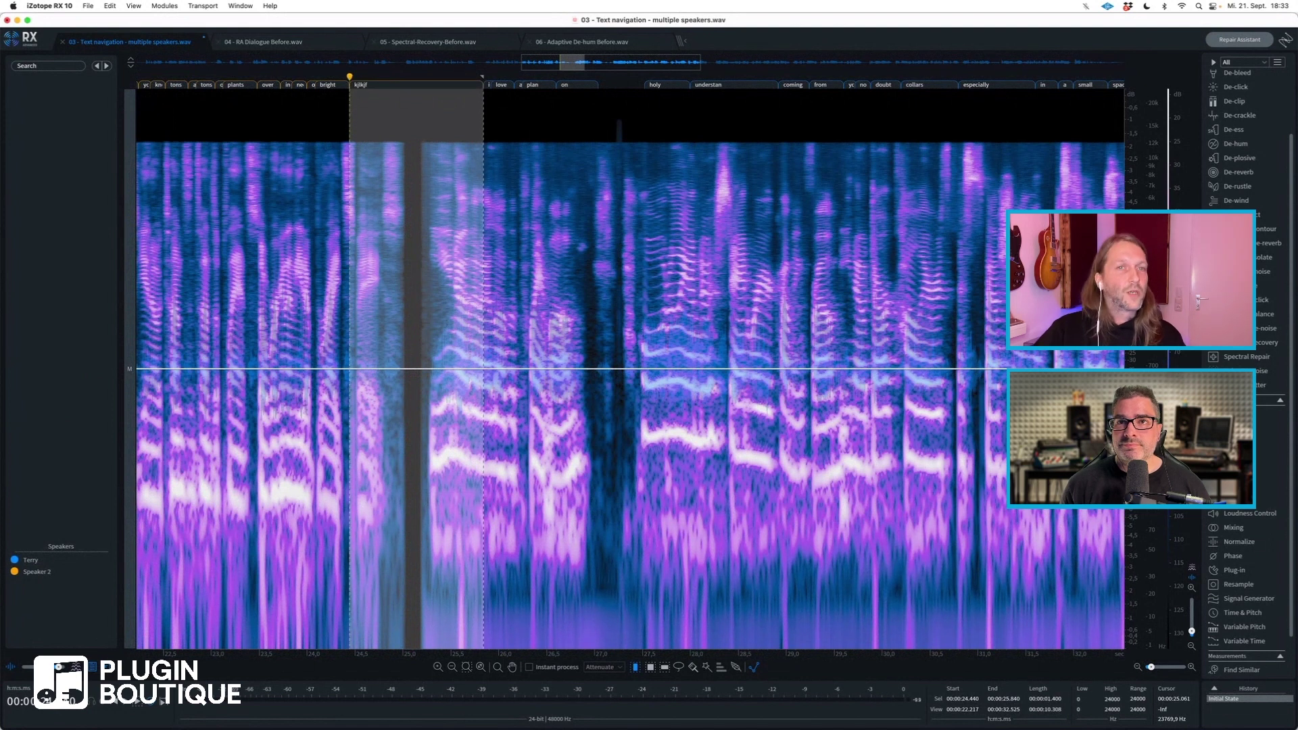
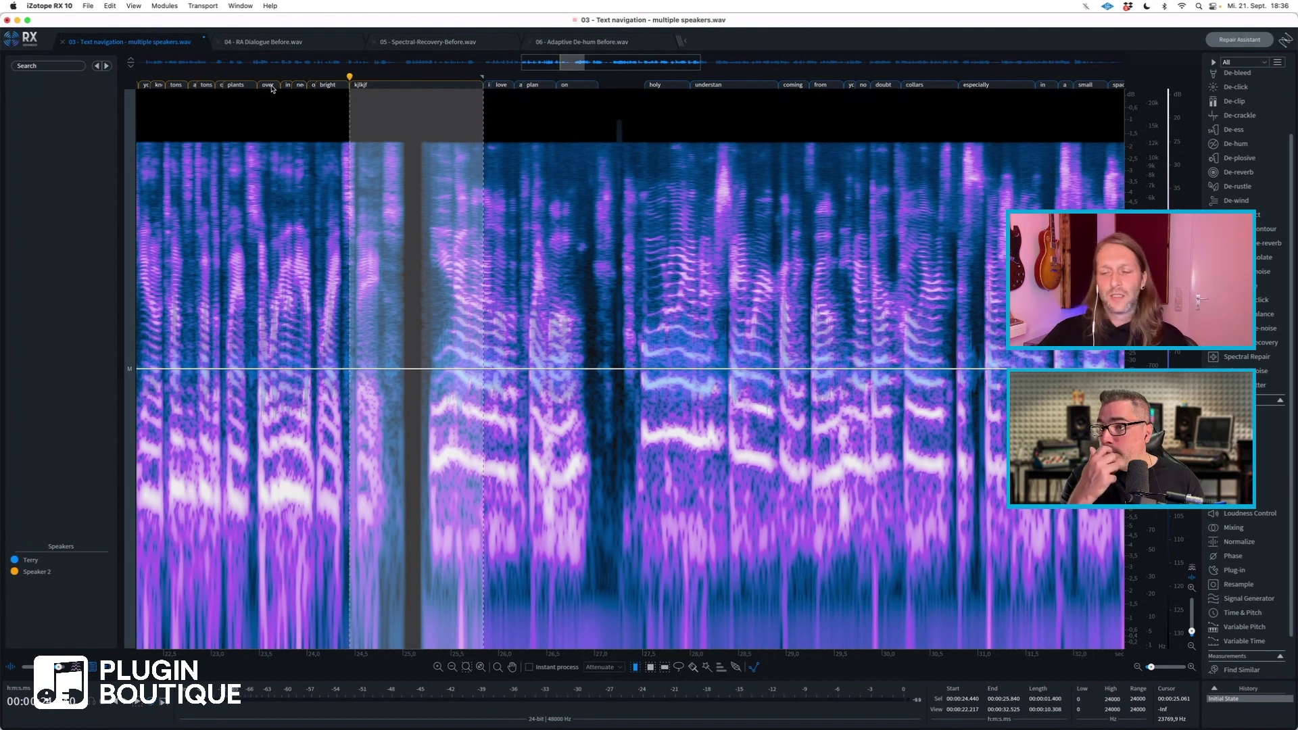
Step: Search the transcript for "dark" and play the first match at 00:00:01
left_click(65, 65)
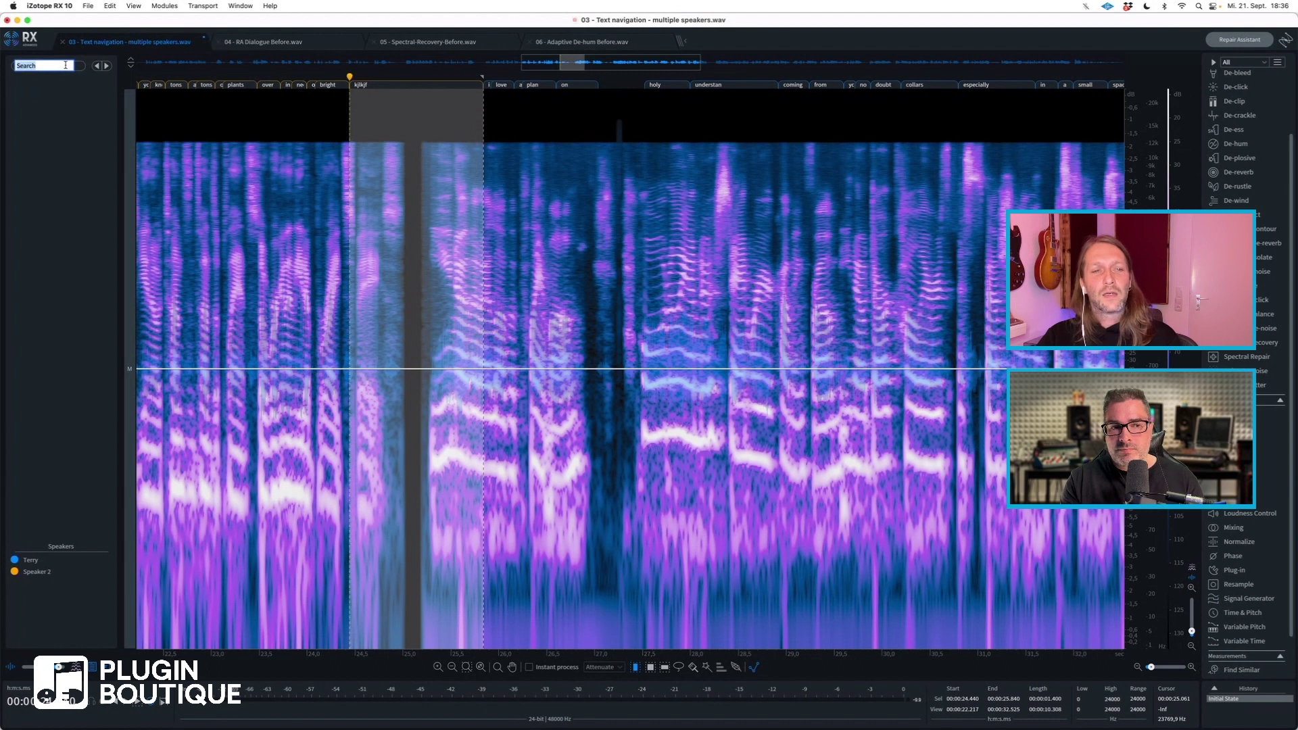
type("dark")
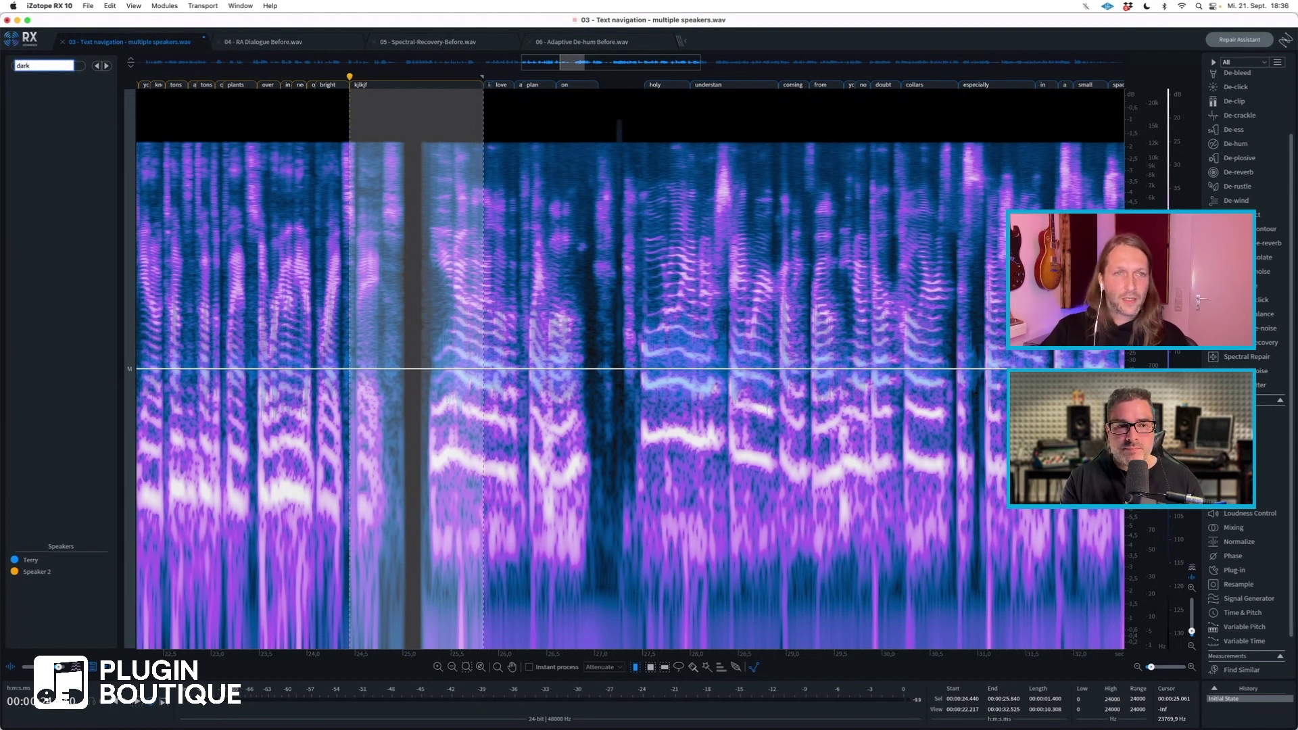
key("Return")
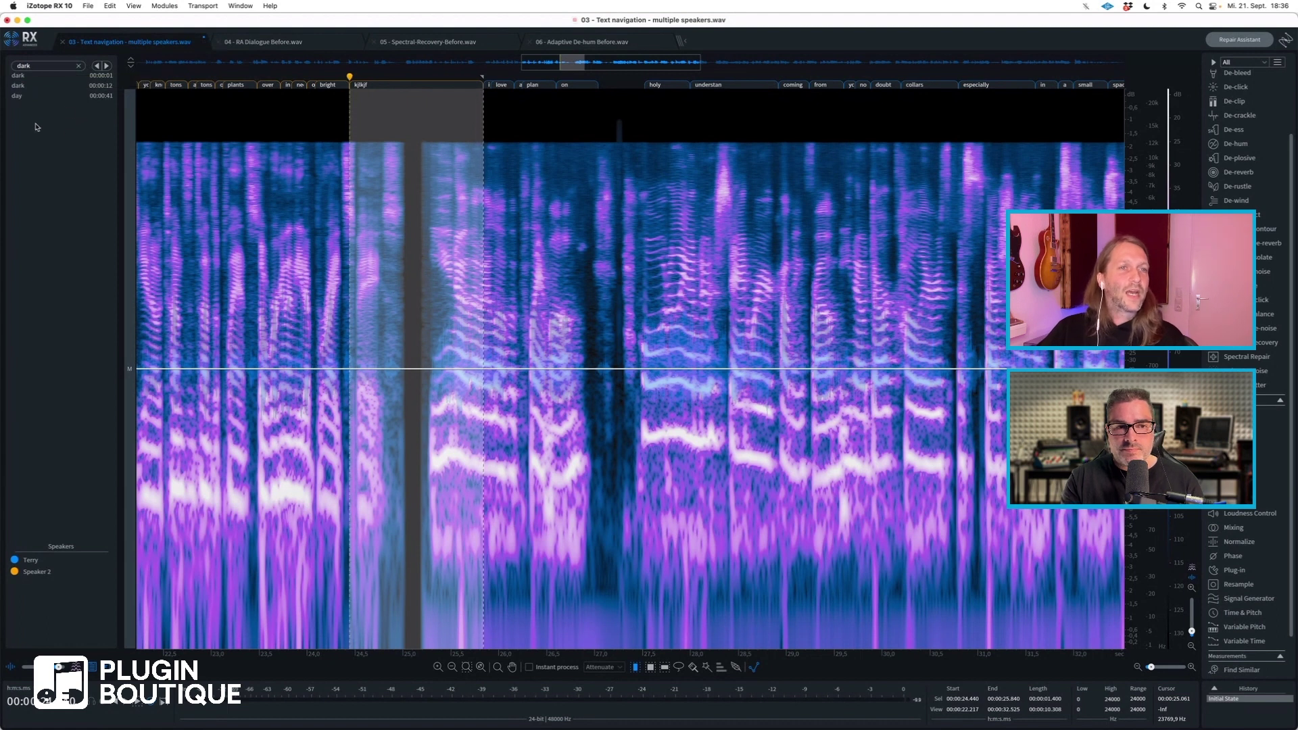
left_click(37, 76)
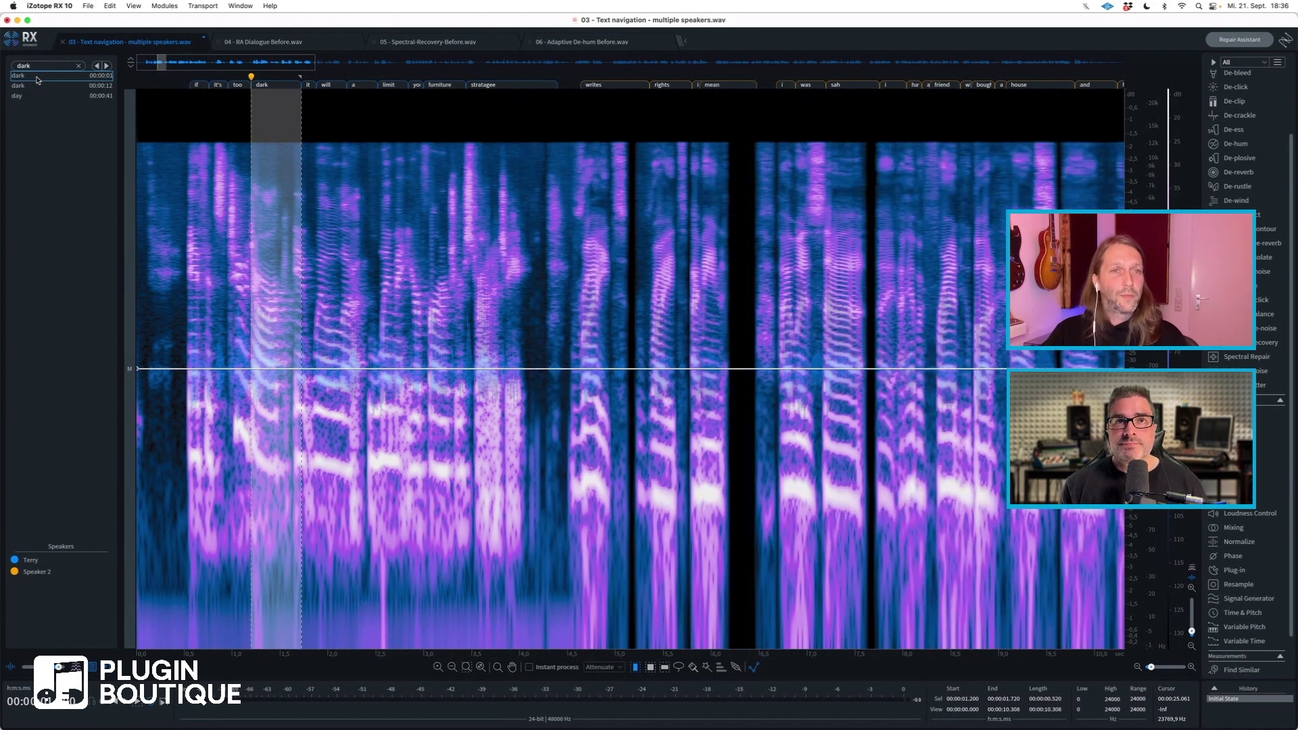
key("space")
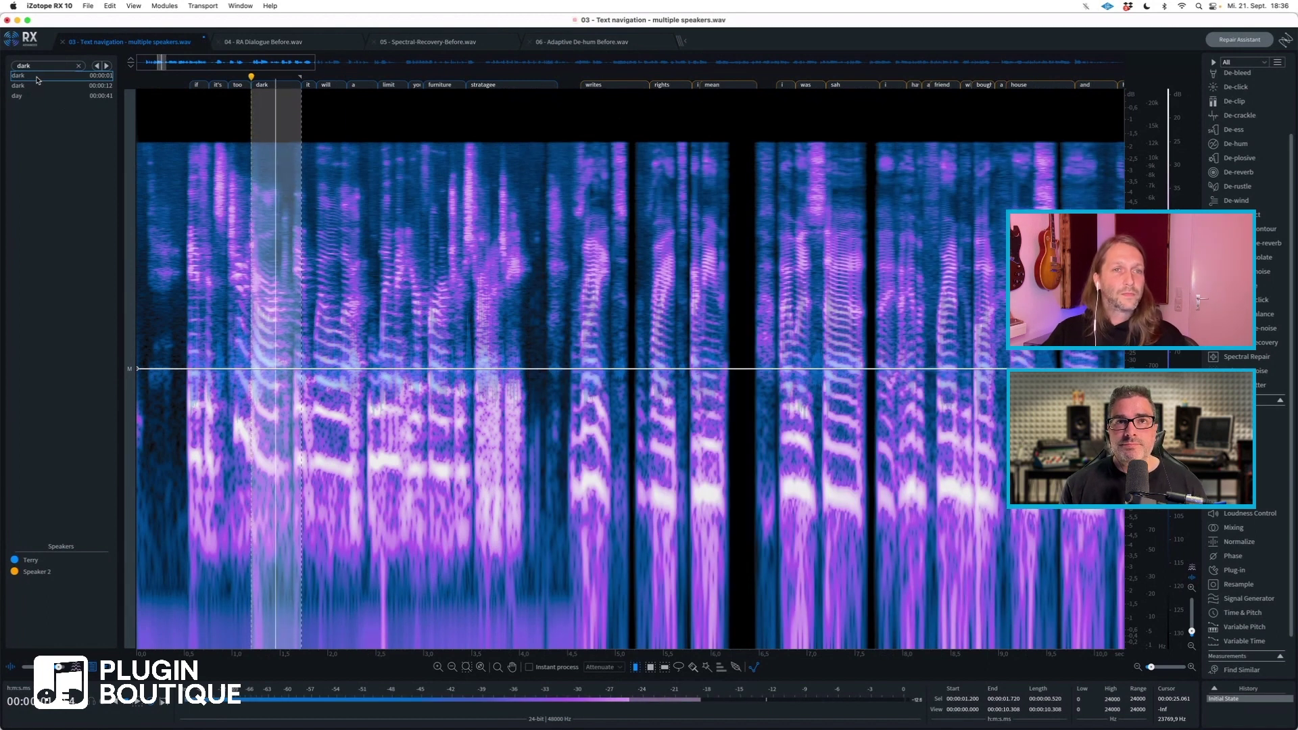
Step: Go through the other search matches, "dark" at 00:00:12 and "day" at 00:00:41, and return to the first one
left_click(36, 87)
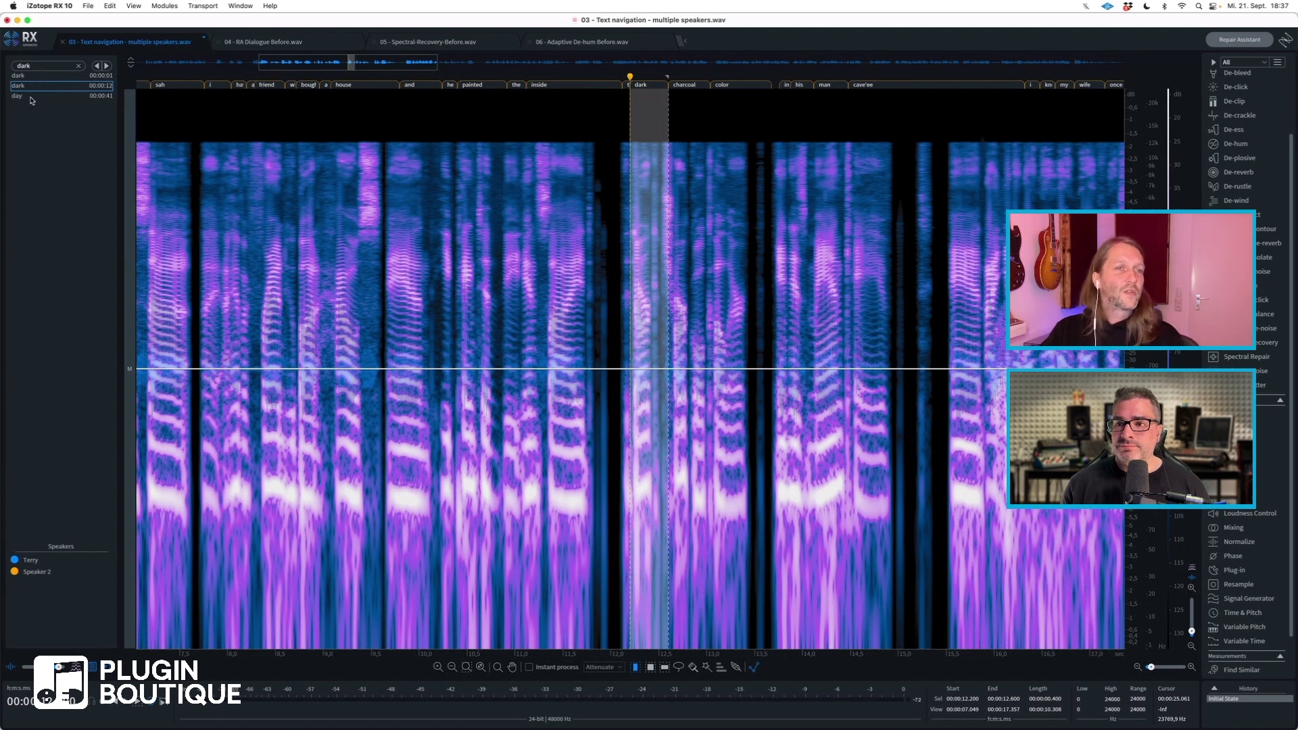
left_click(31, 97)
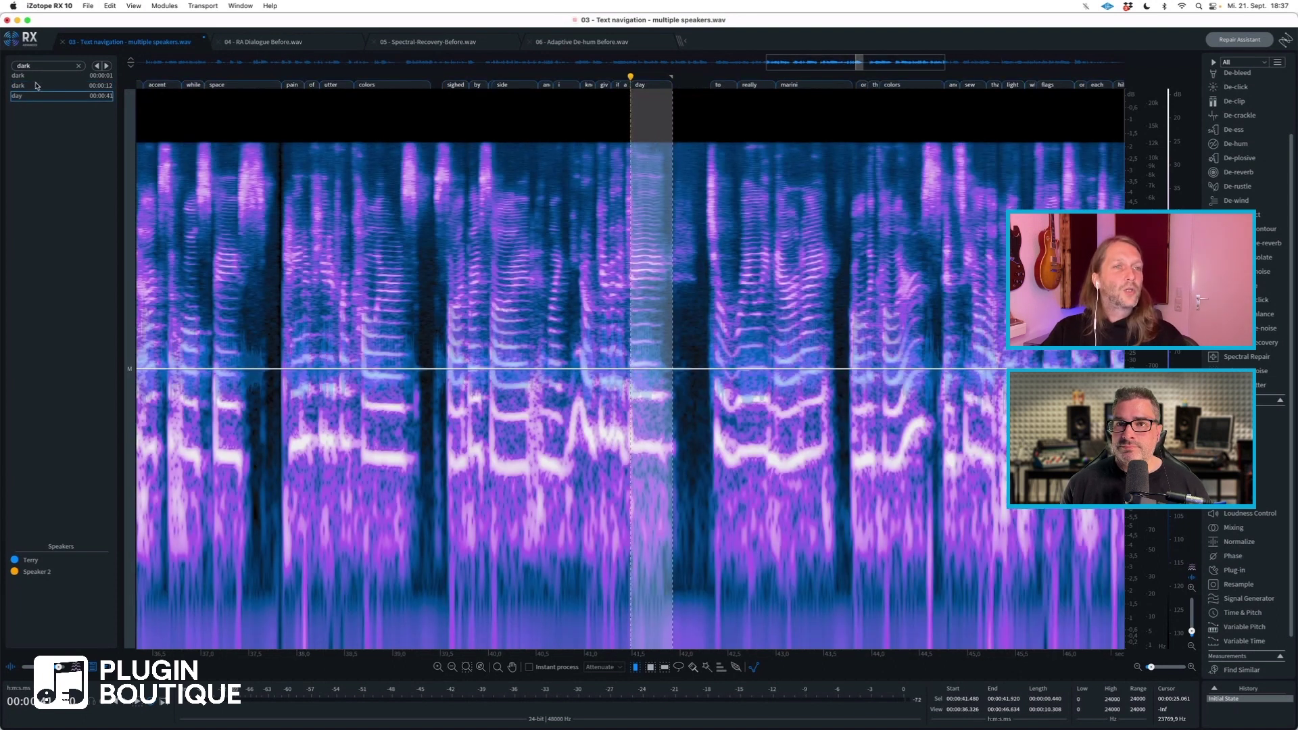
left_click(36, 79)
Step: Select the search match "day" at 00:00:41 and copy its audio
left_click(31, 96)
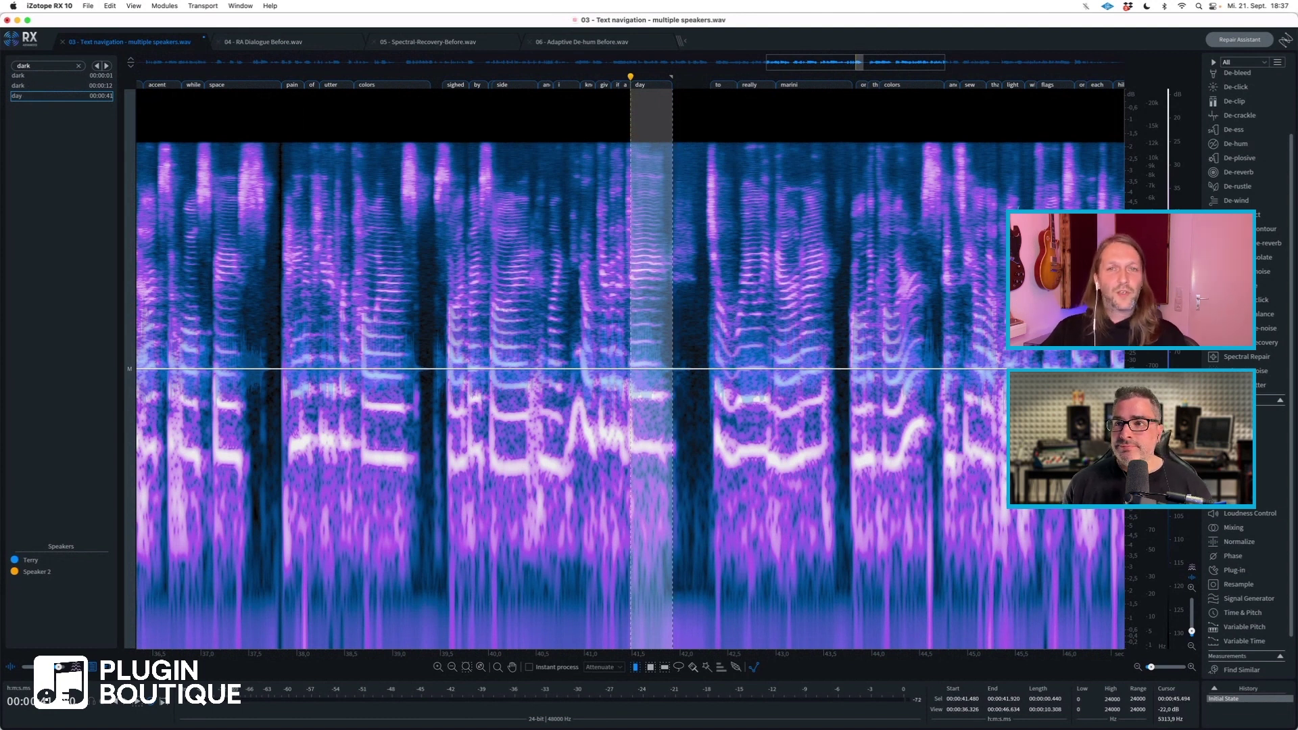
left_click(108, 6)
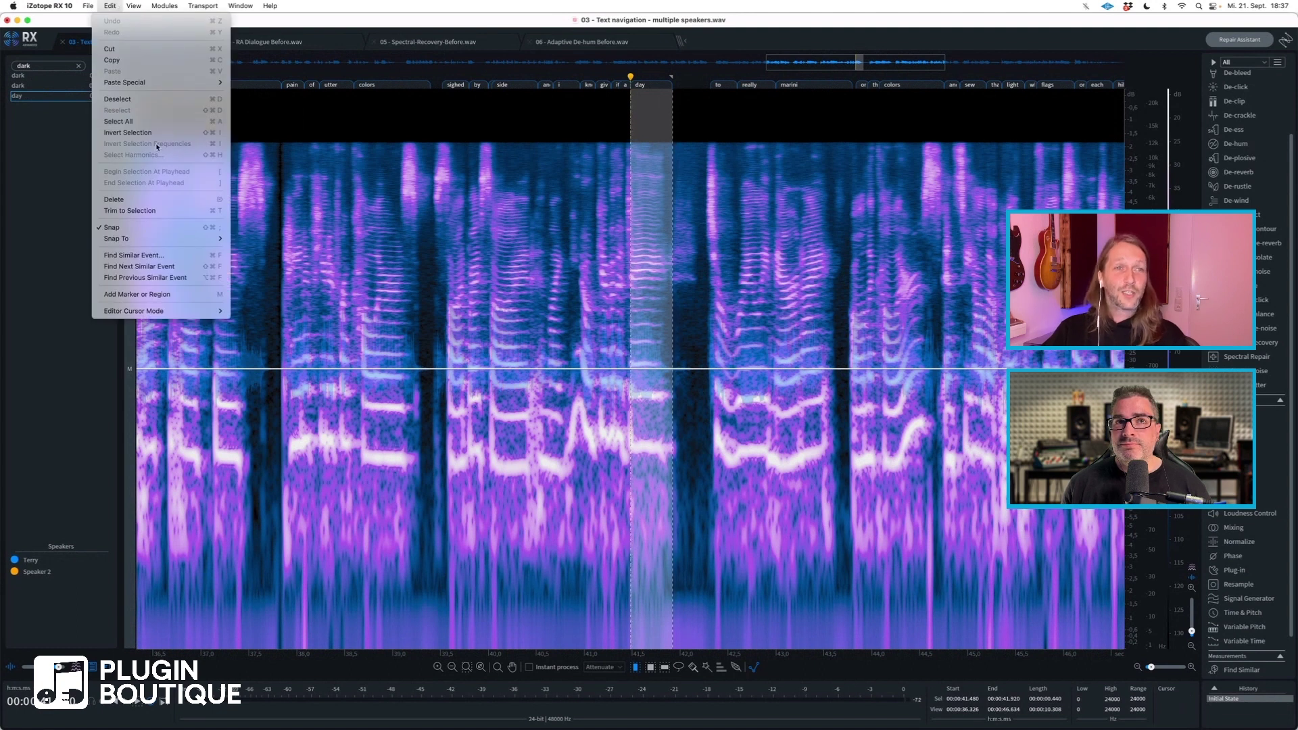
left_click(170, 62)
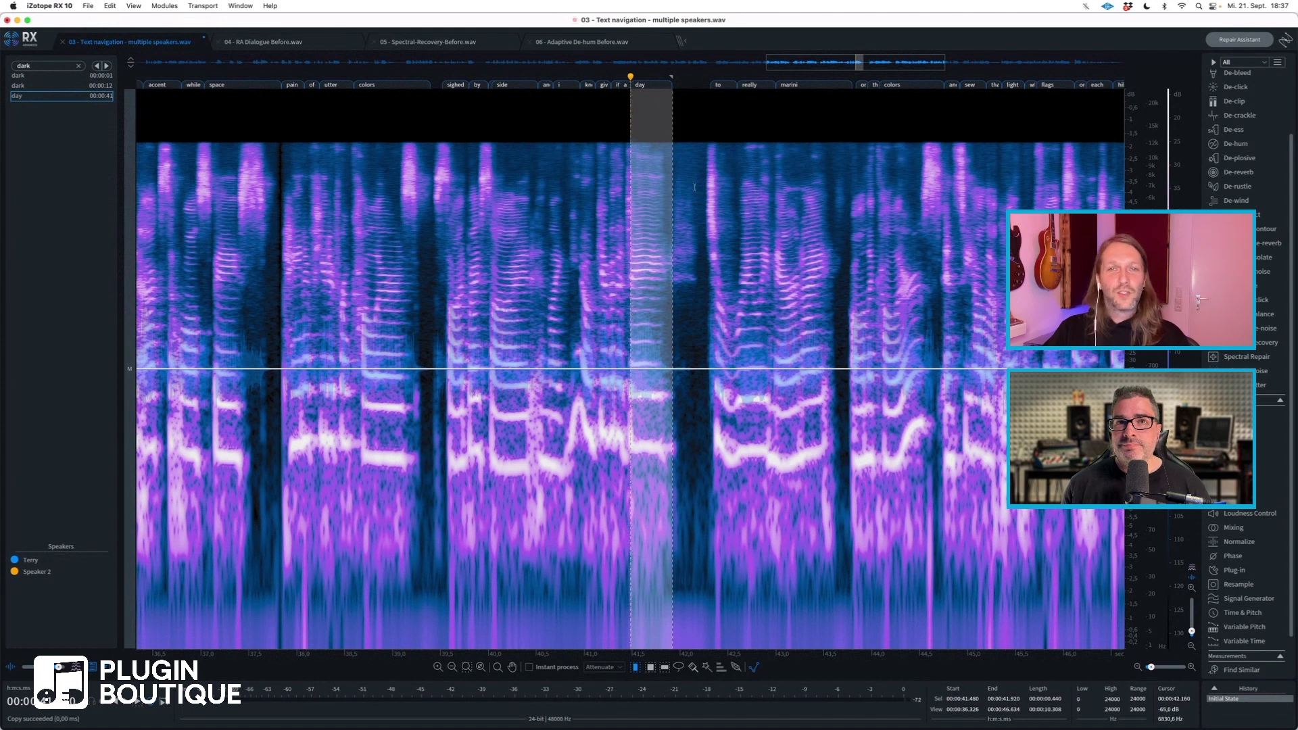
Step: Insert the copied audio at the "dark" match at 00:00:12 with Paste Special, and undo the paste
left_click(58, 86)
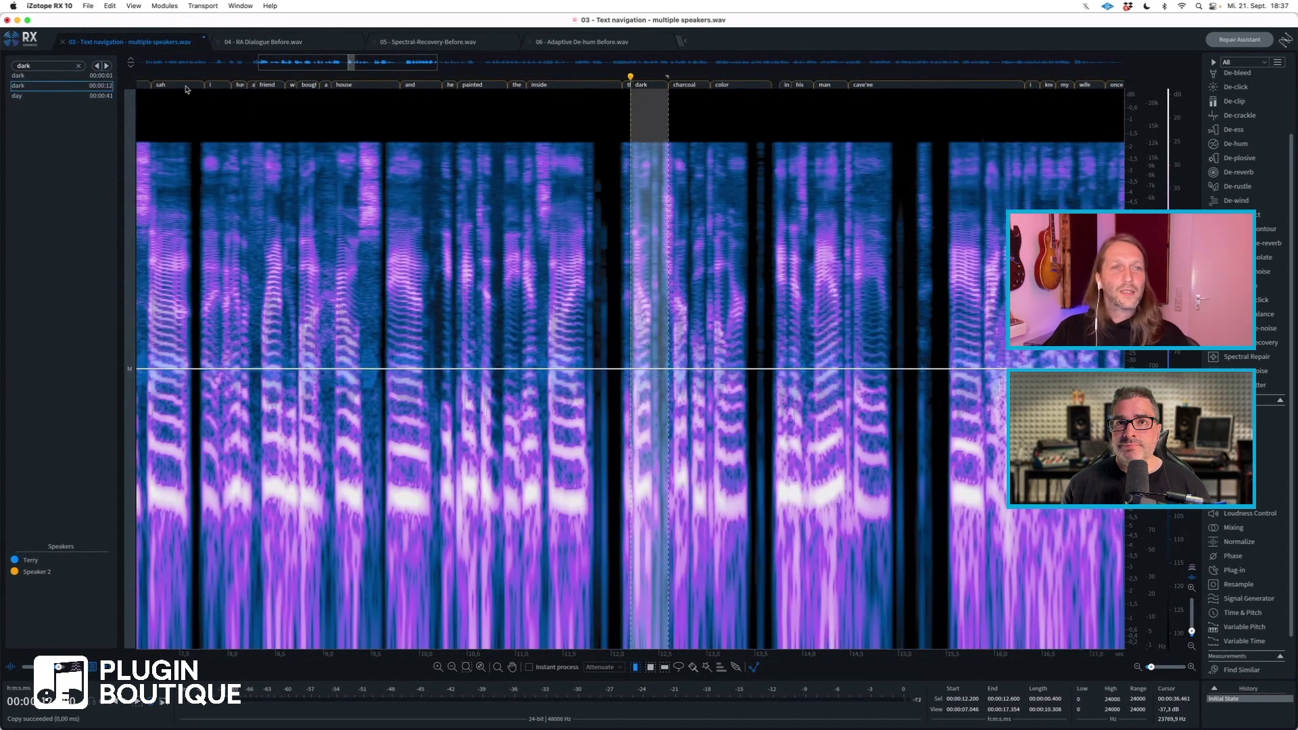
left_click(110, 6)
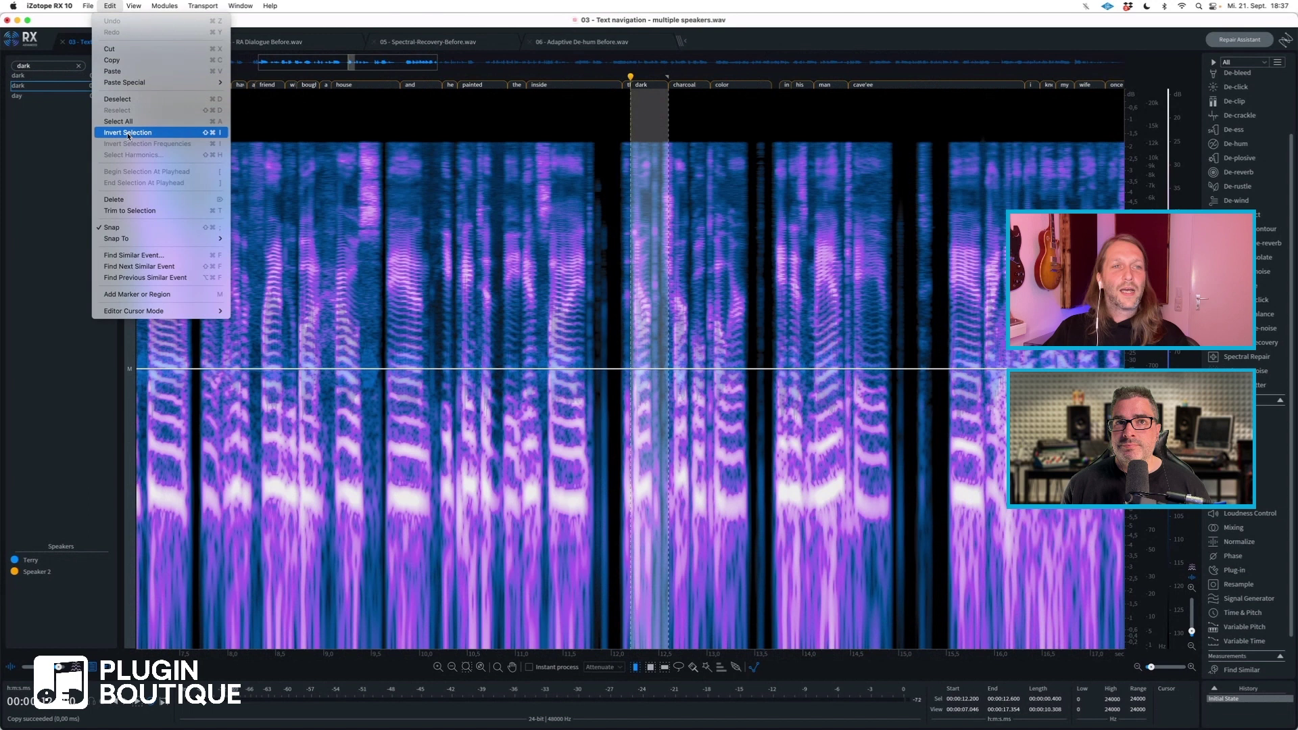
mouse_move(159, 84)
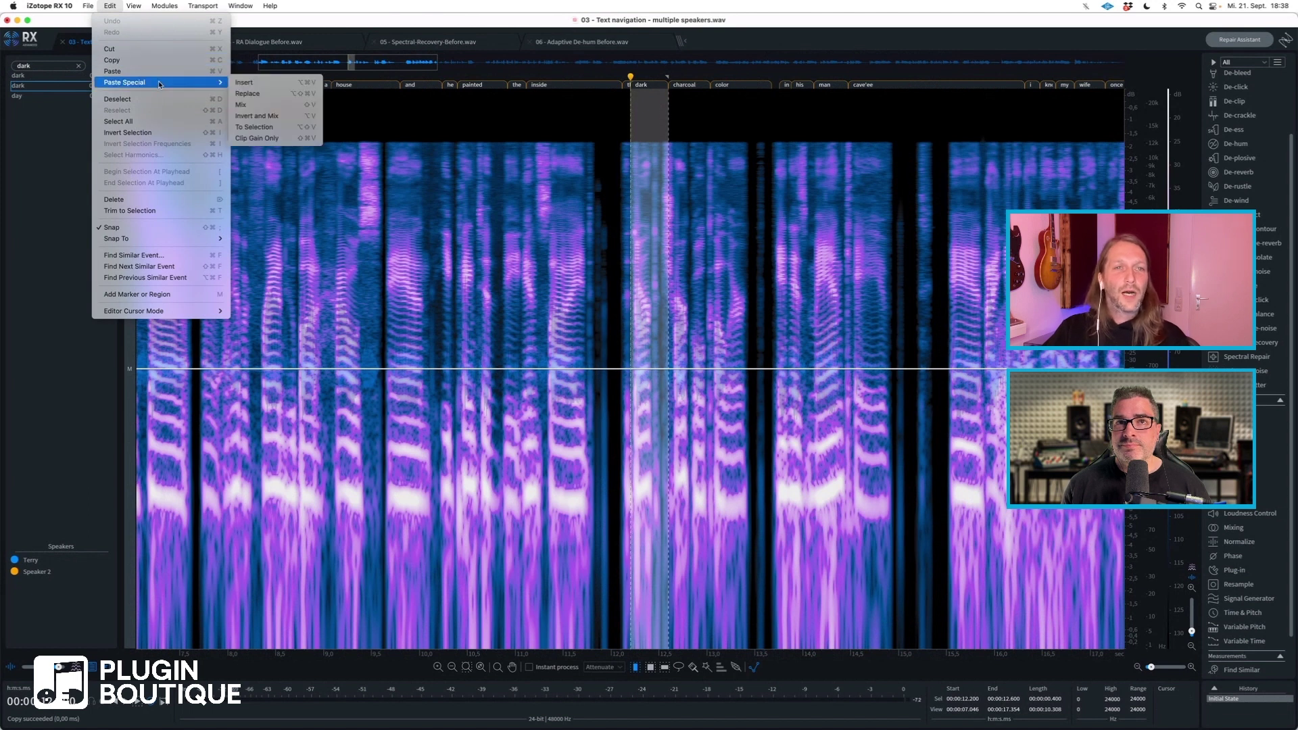
left_click(272, 82)
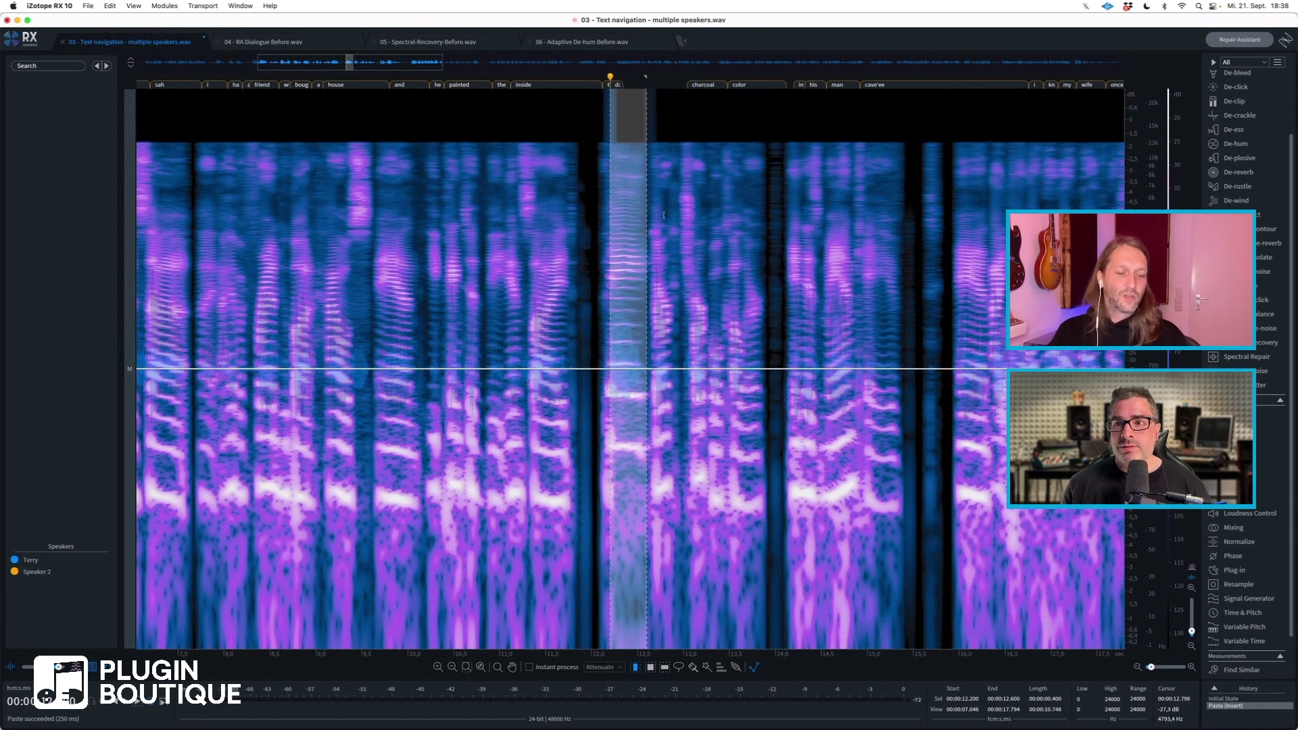
key("super+z")
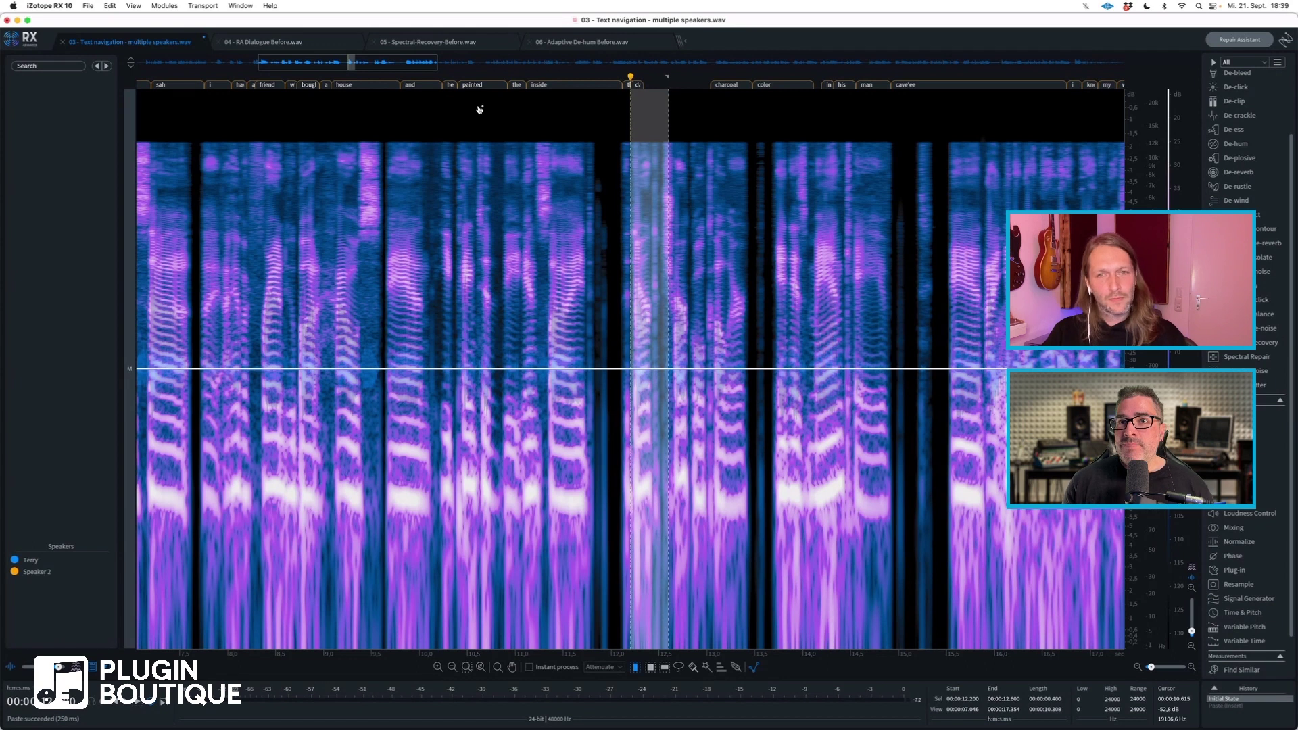
Step: Search the transcript for "dark" and select the match at 00:00:01
left_click(38, 65)
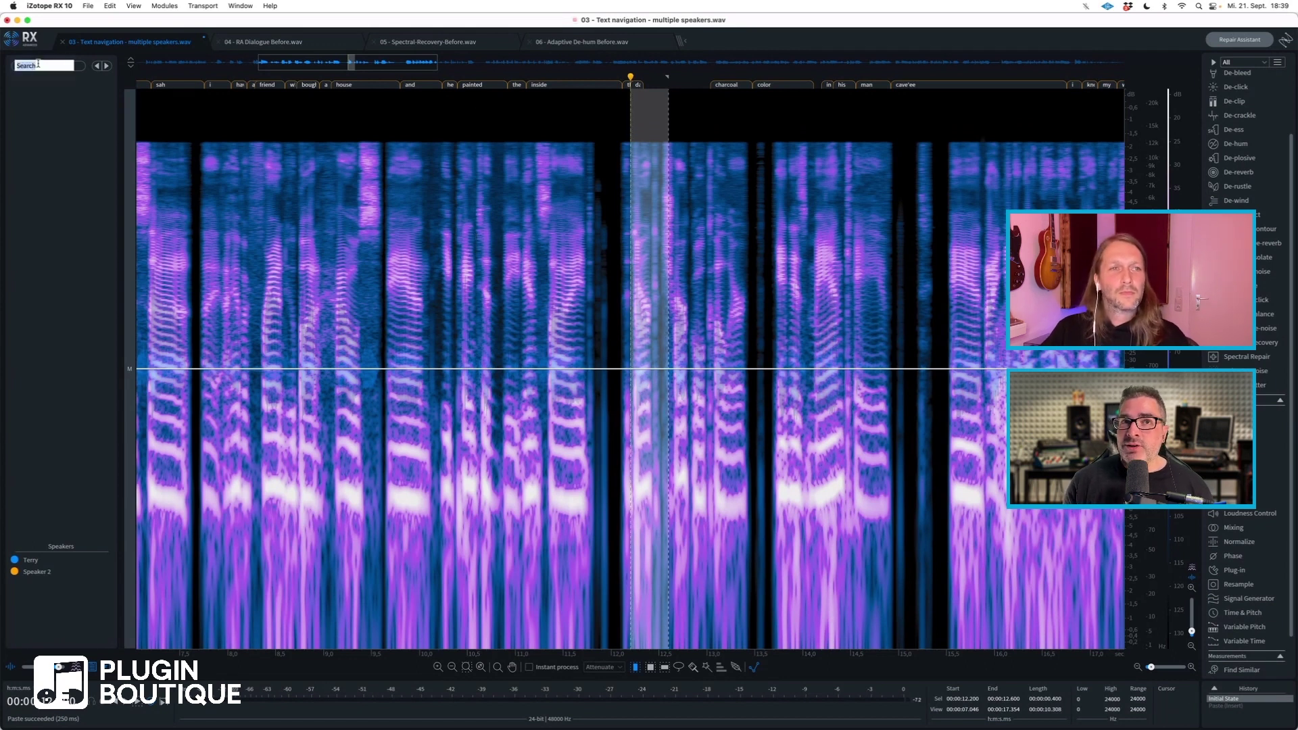
type("dar")
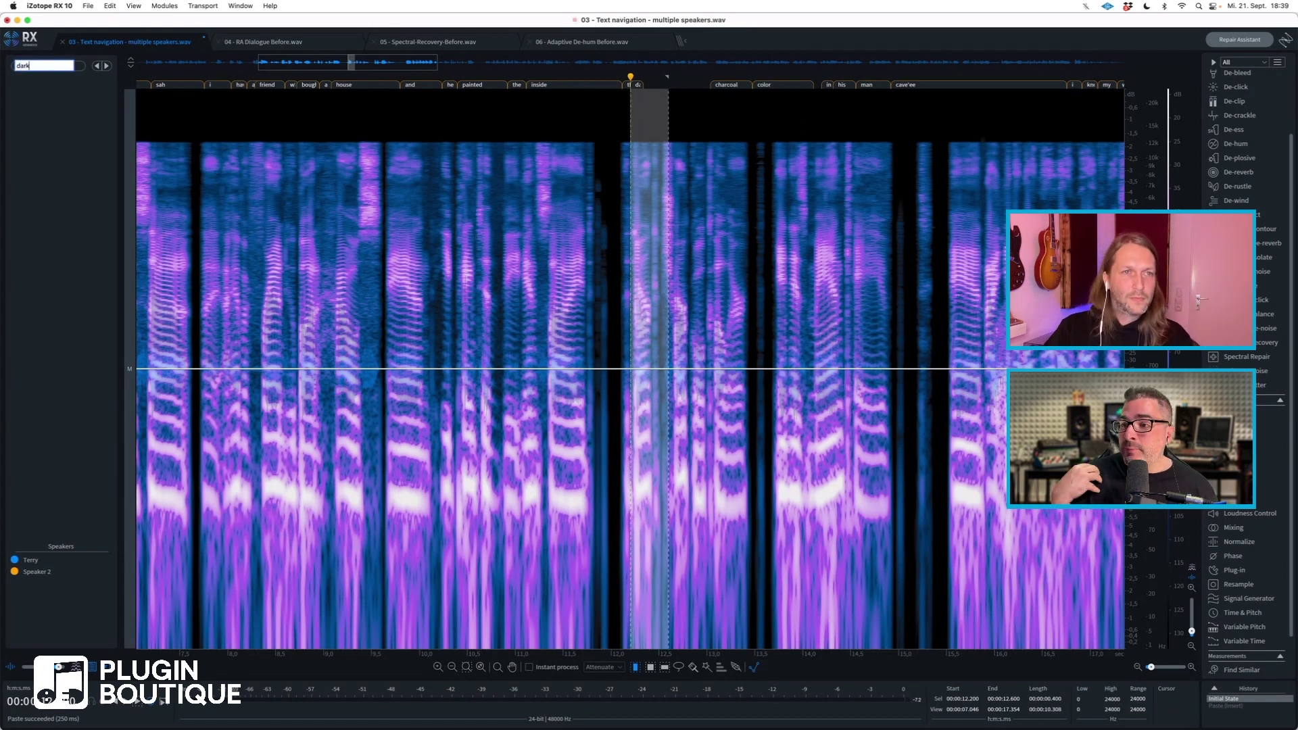
type("k")
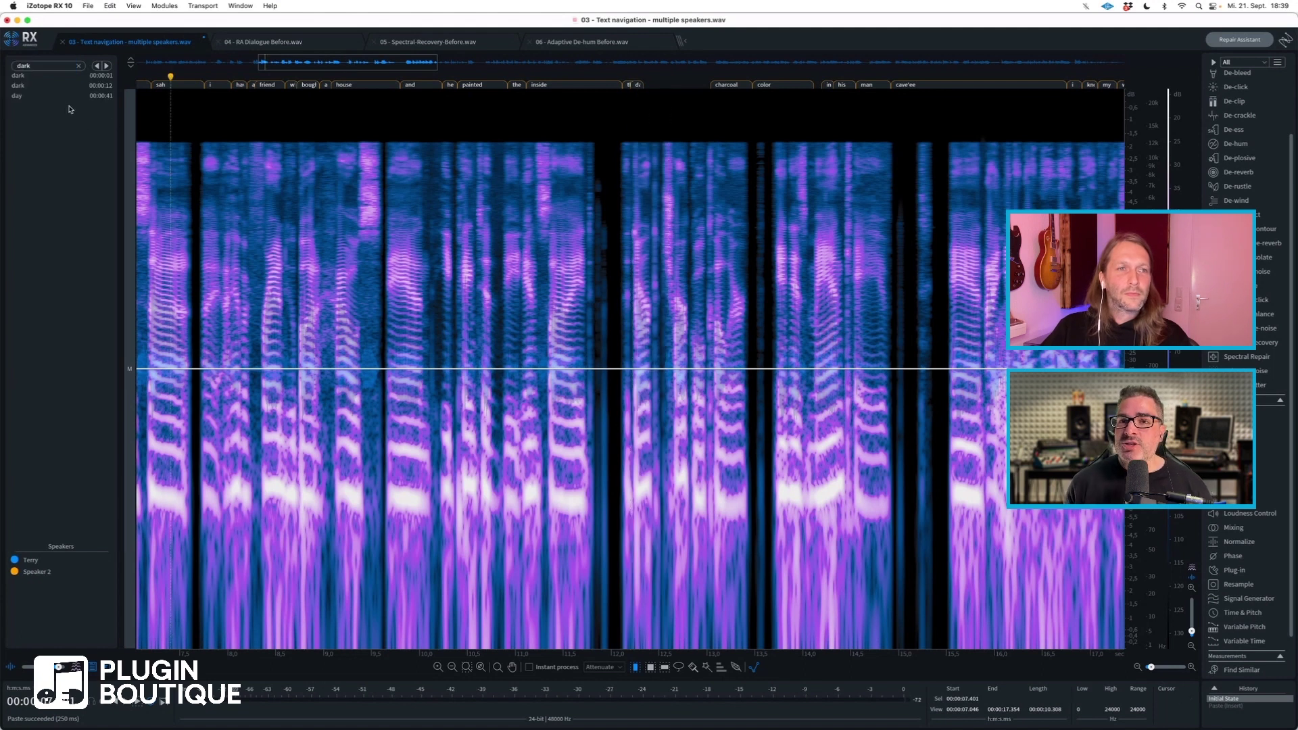
left_click(54, 77)
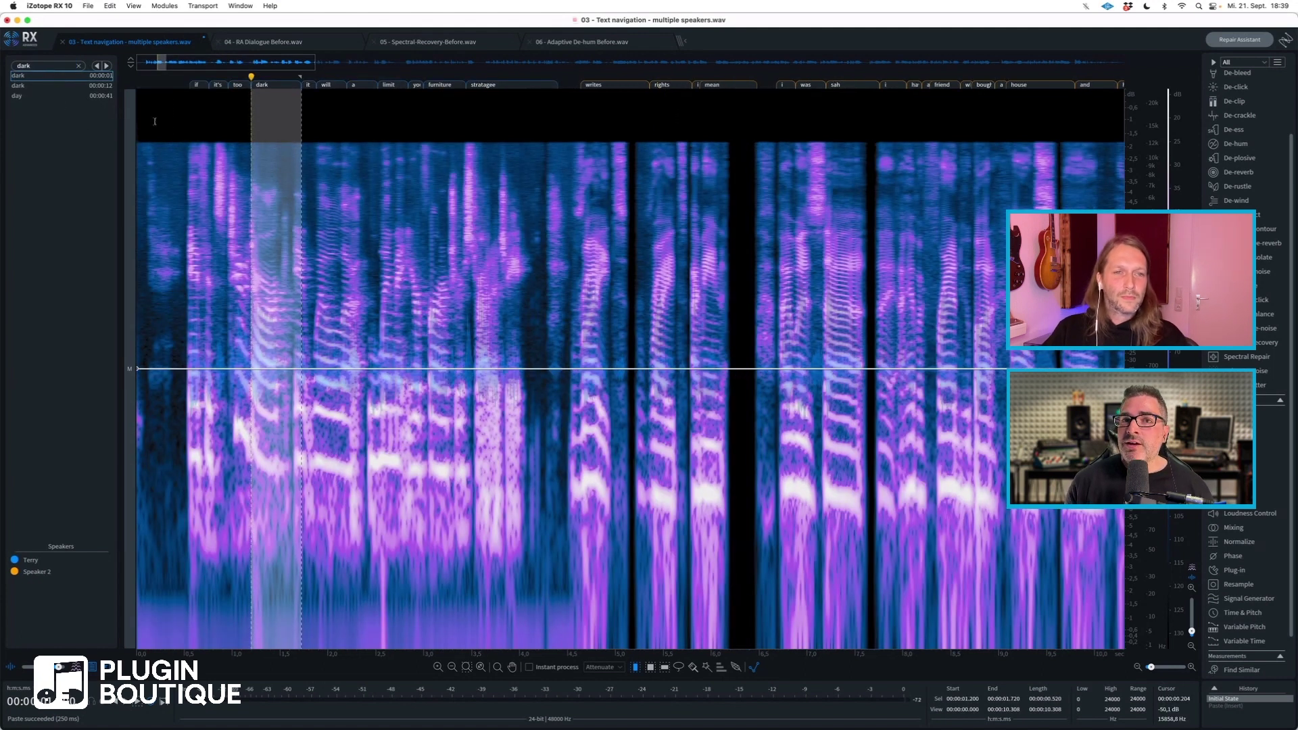
Step: Play the recording from the word "it's" and go through the "dark" matches at 00:00:01 and 00:00:12, returning to the first
left_click(221, 175)
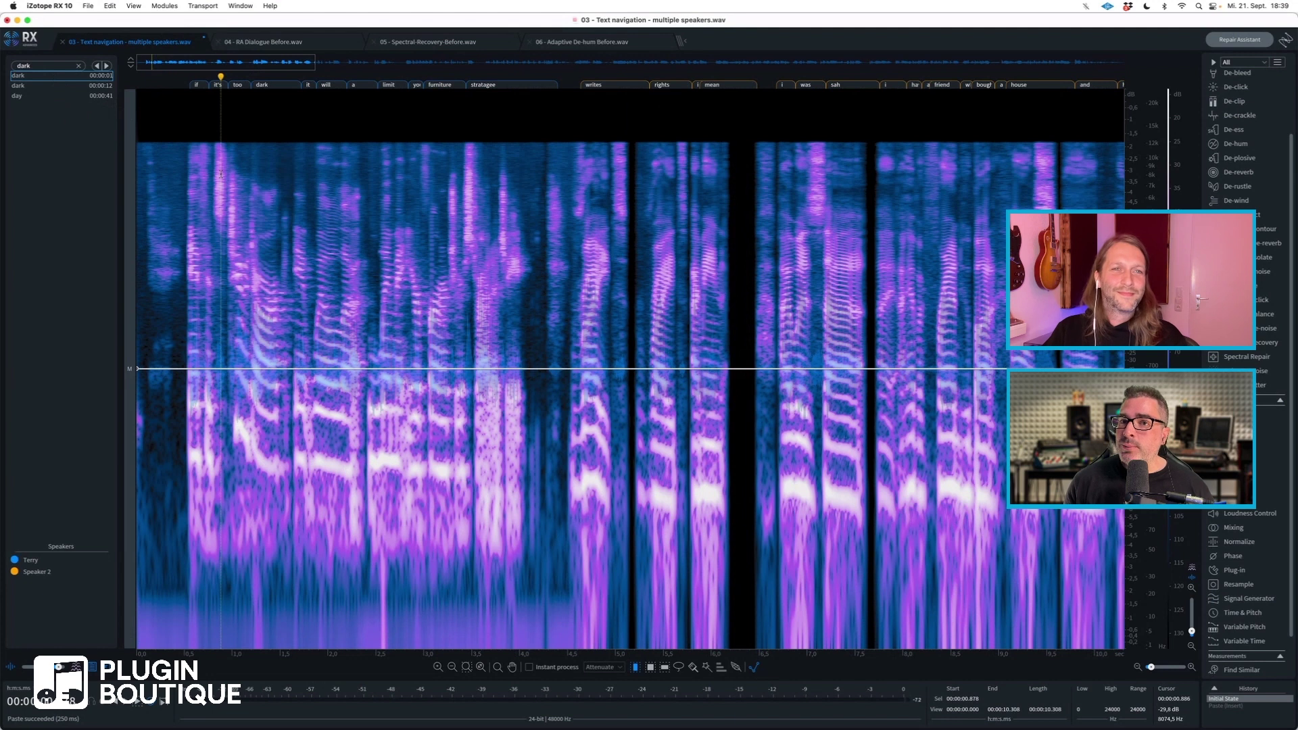
key("space")
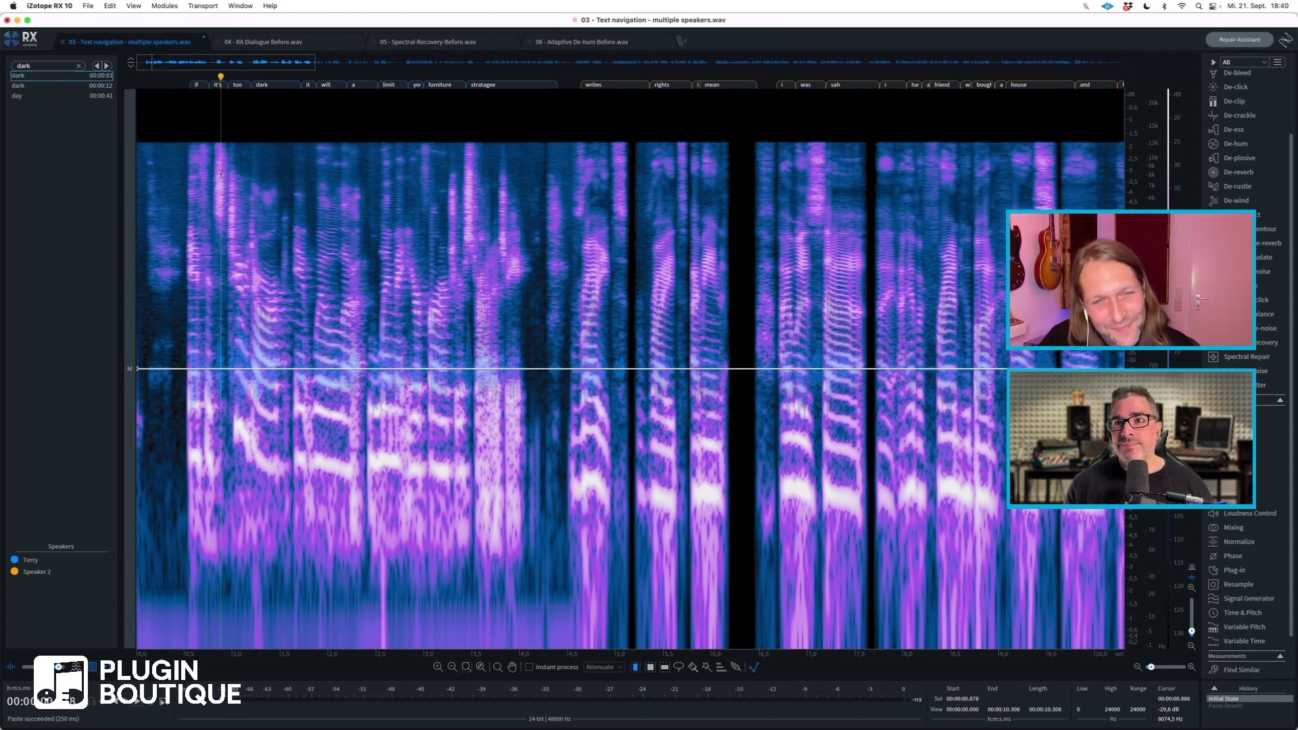
left_click(47, 76)
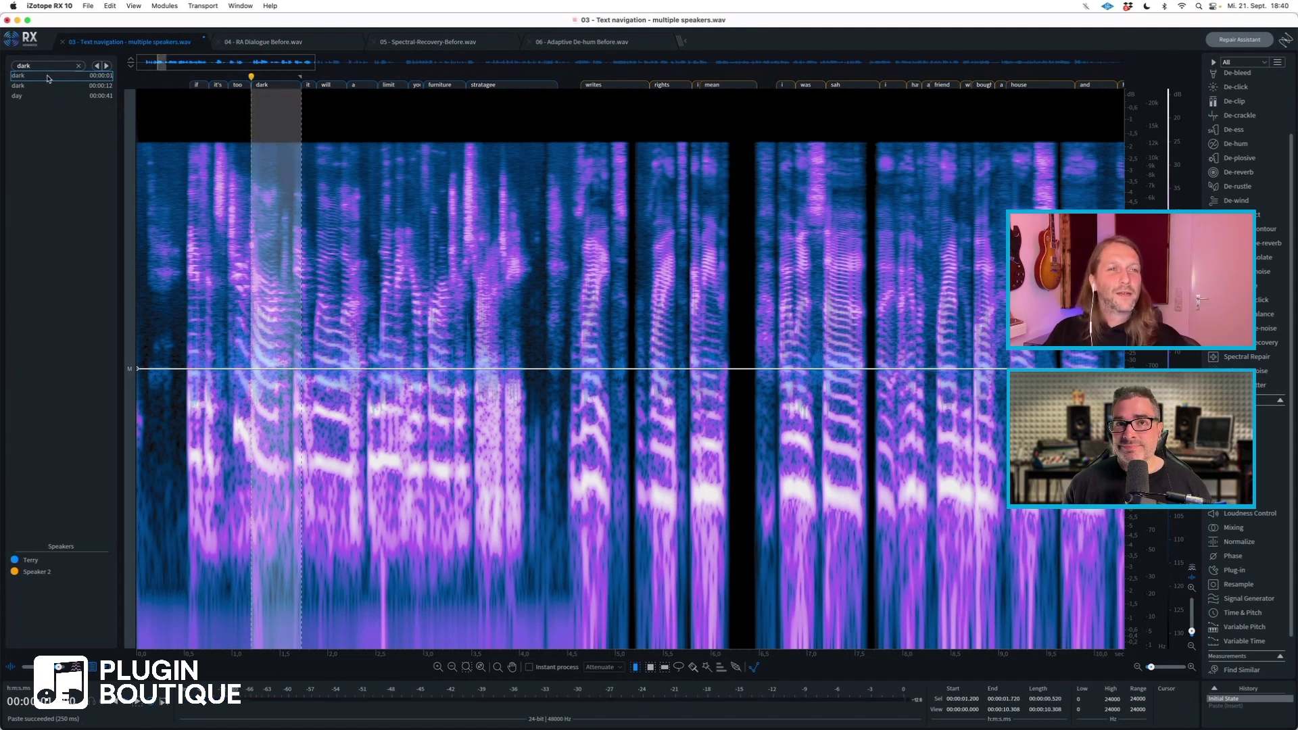
left_click(45, 87)
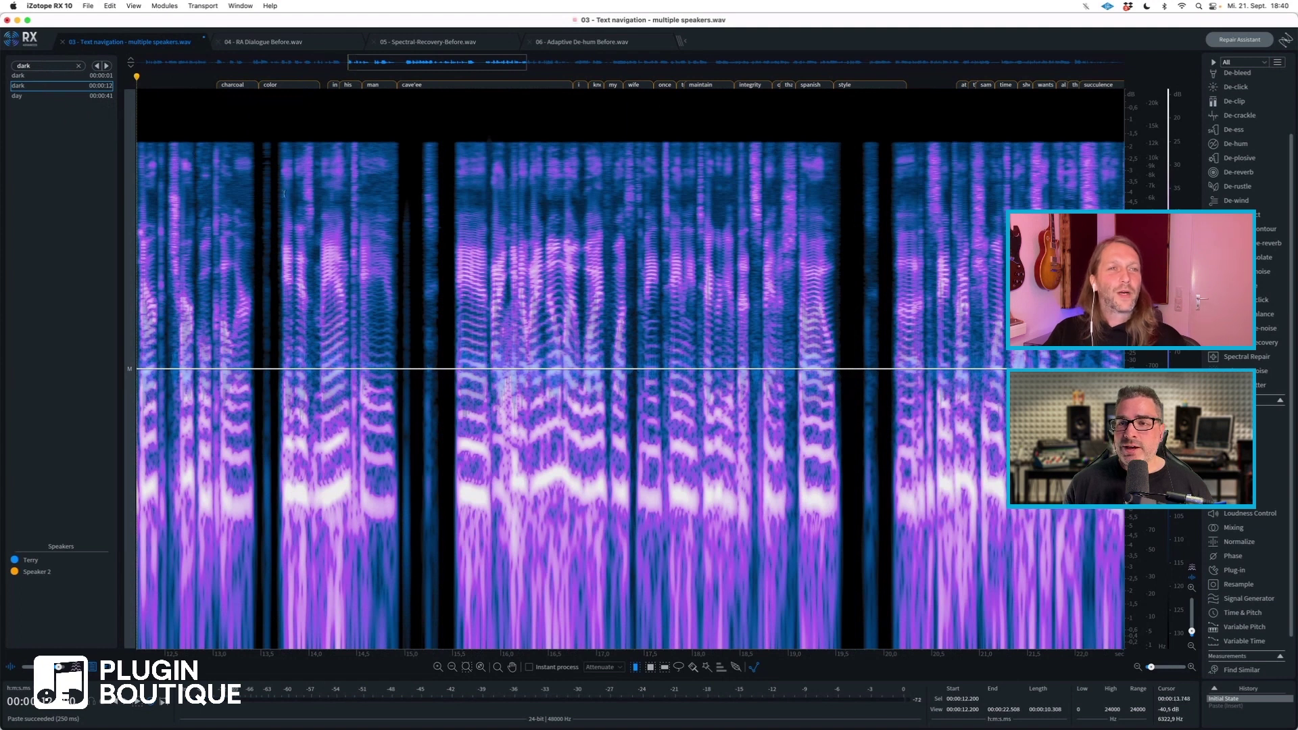
left_click(59, 79)
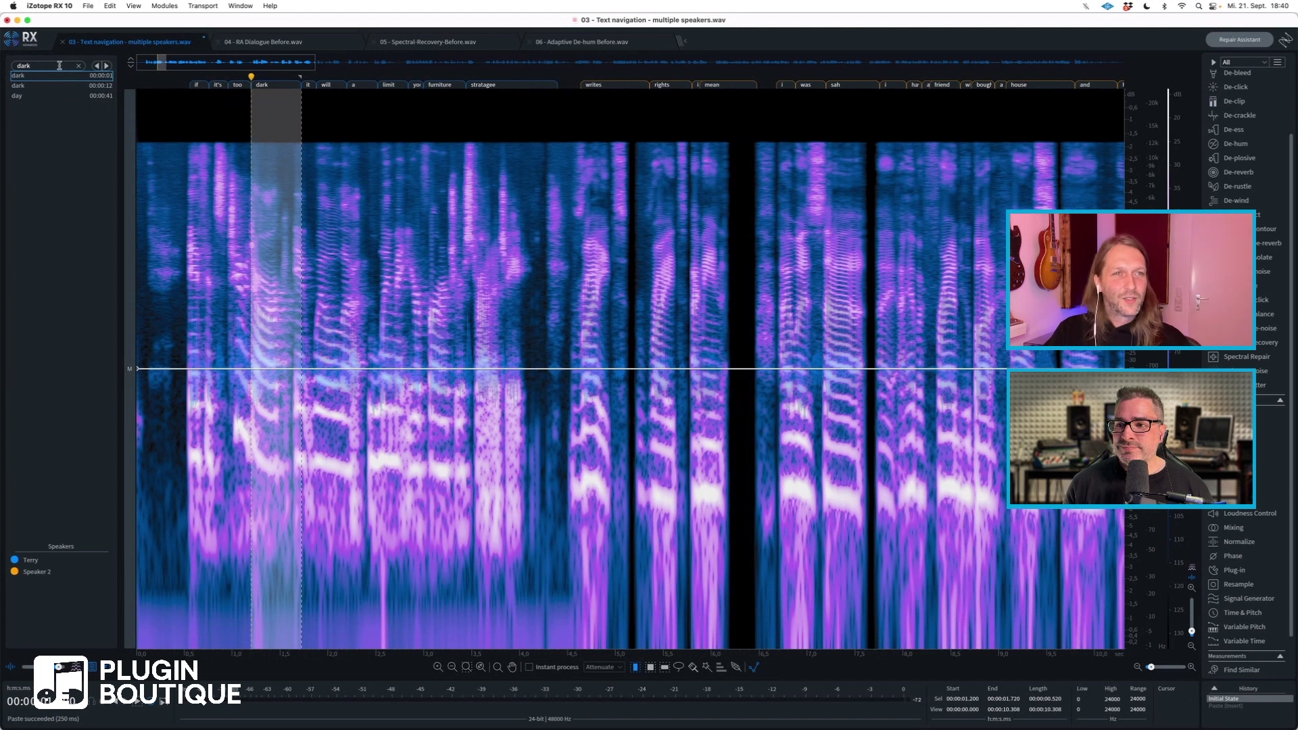
Step: Clear the "dark" search and search the transcript for "and"
left_click(79, 67)
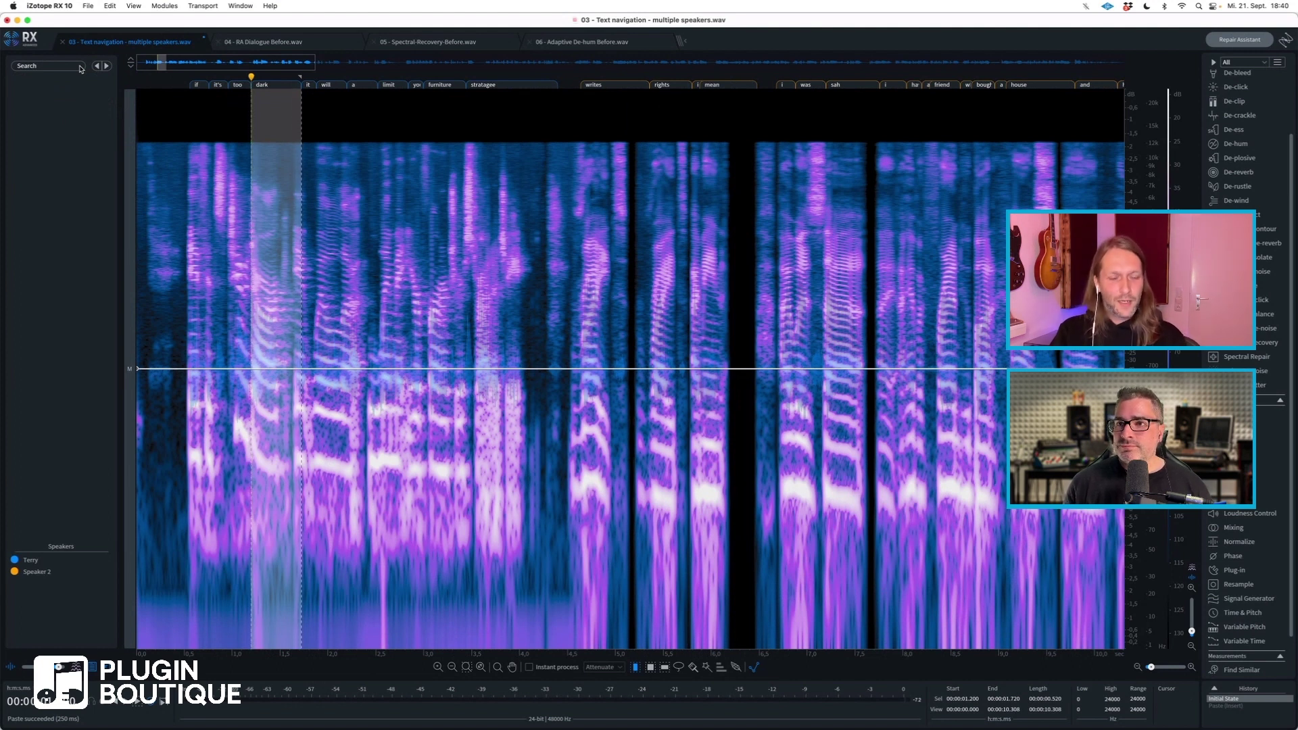
left_click(72, 65)
type("and")
key("Return")
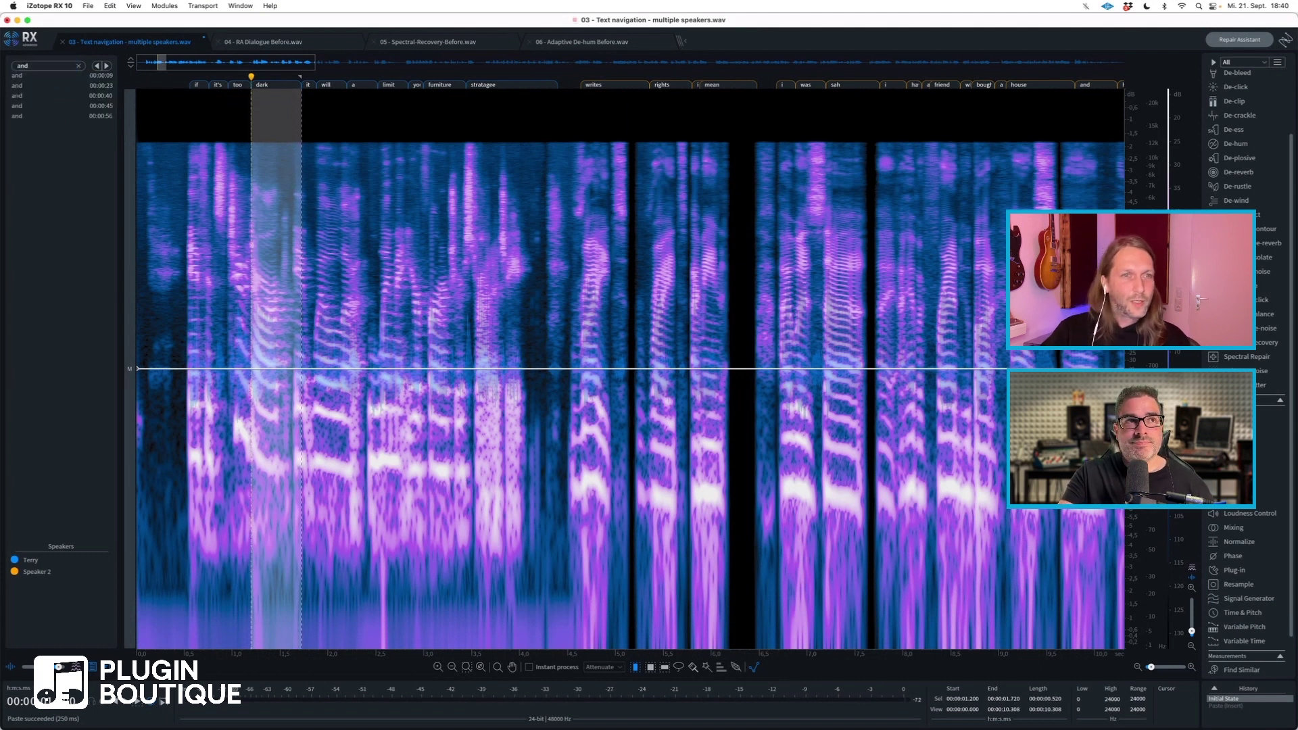
Step: Go through the "and" matches at 00:00:09, 00:00:23, 00:00:40, 00:00:45 and 00:00:56, one after another
left_click(20, 77)
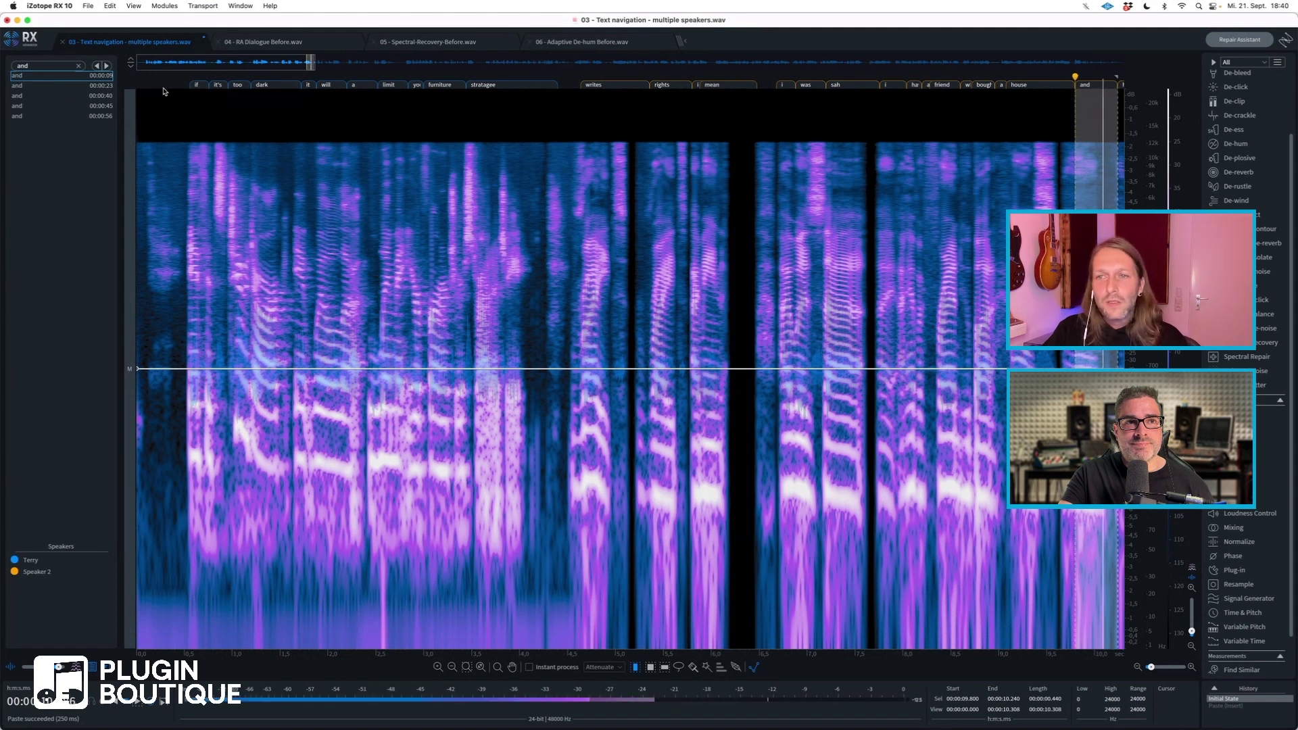
left_click(62, 87)
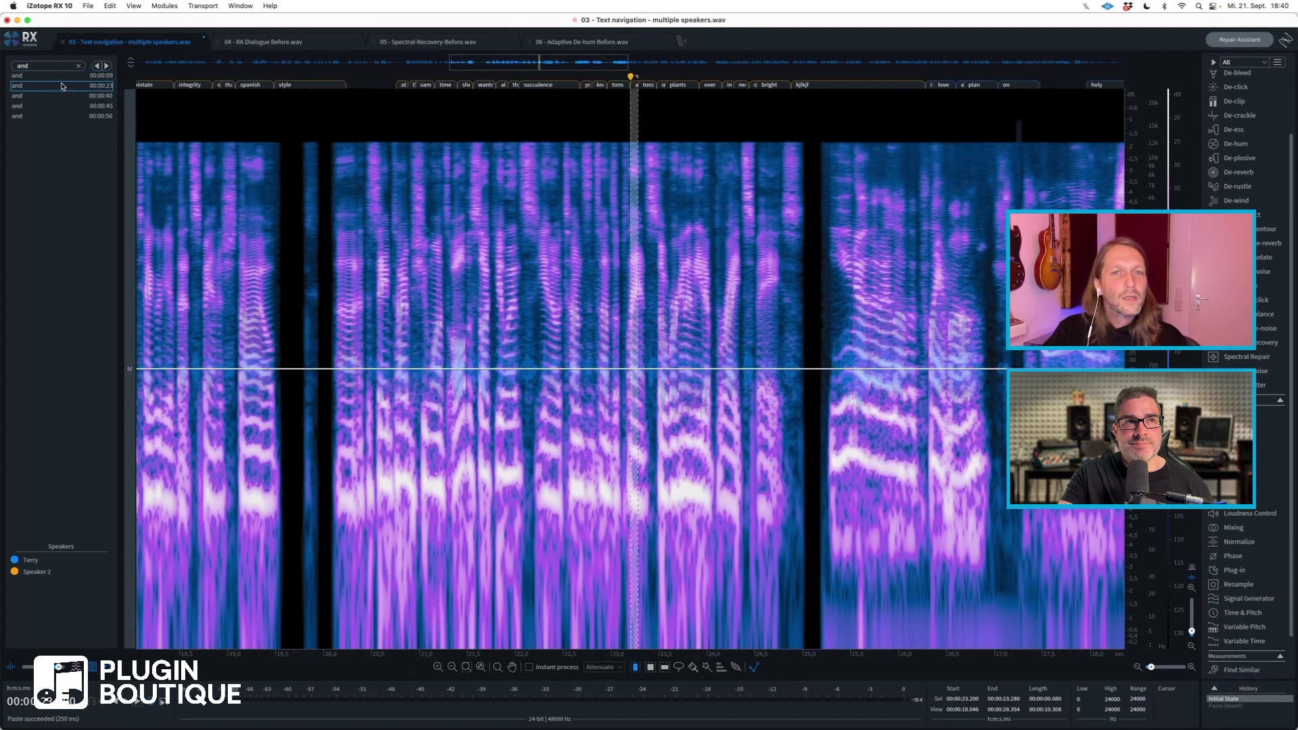
left_click(44, 97)
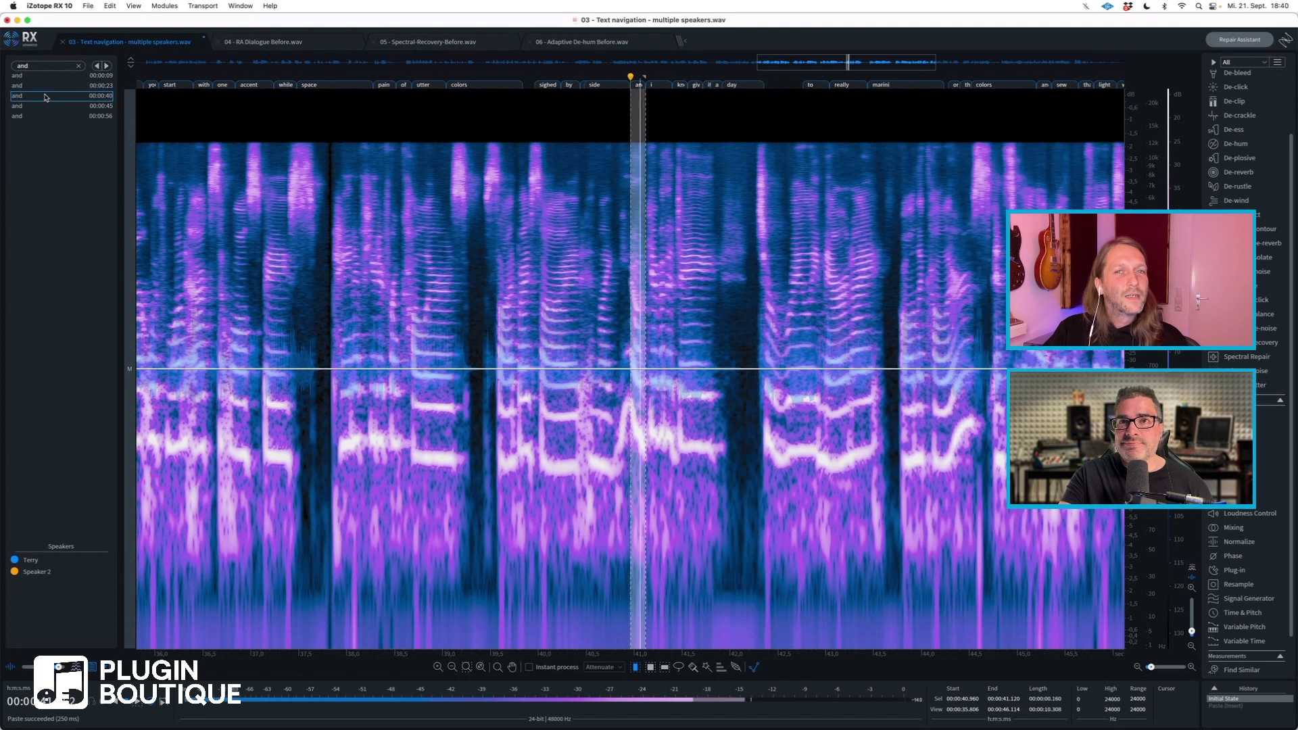
left_click(37, 106)
left_click(32, 117)
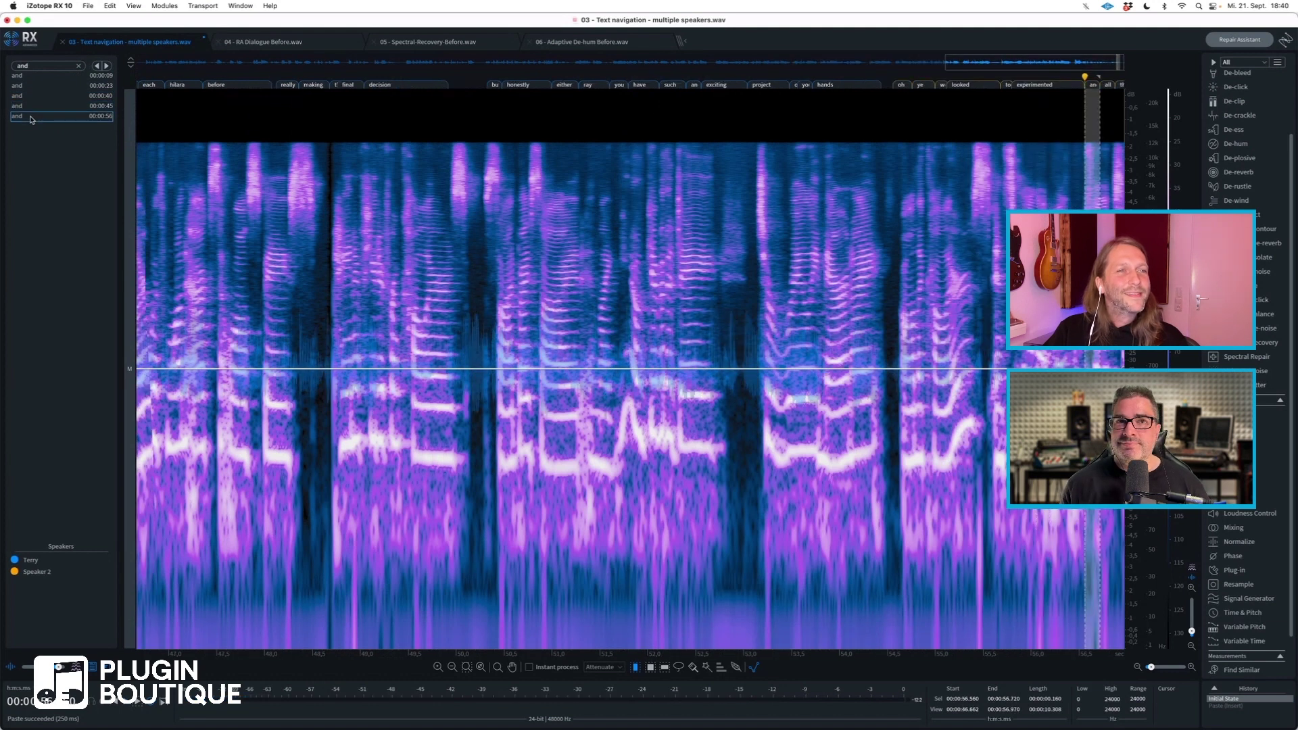